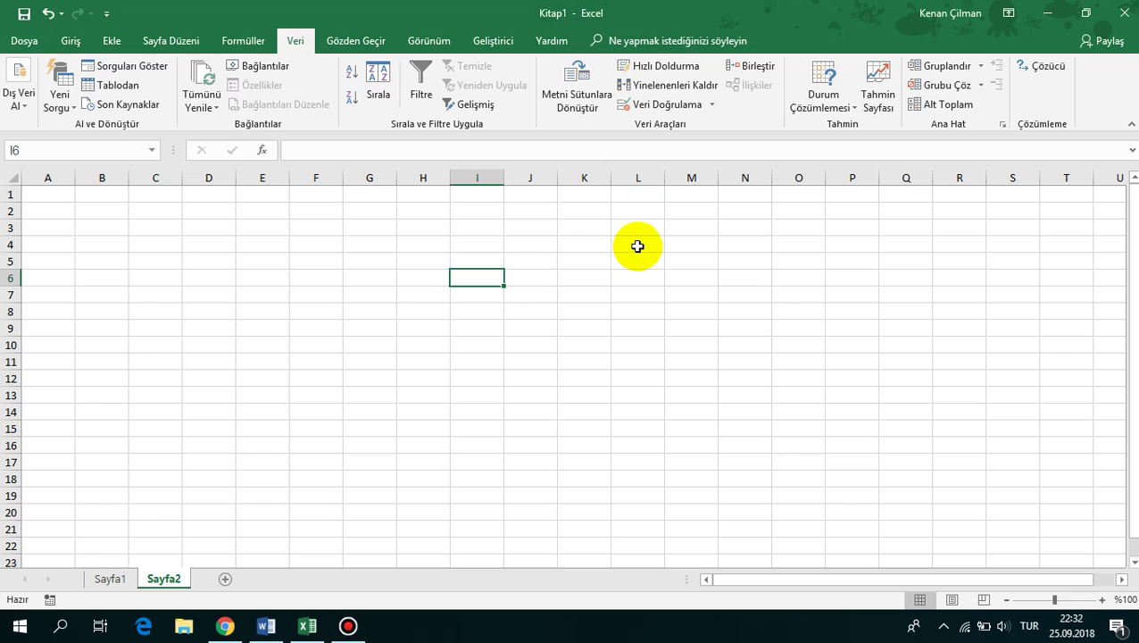
Step: Leave the empty Sayfa2 sheet and bring up the OSD 2018-08 report PDF in Chrome
{"action": "left_click", "coordinate": [434, 245]}
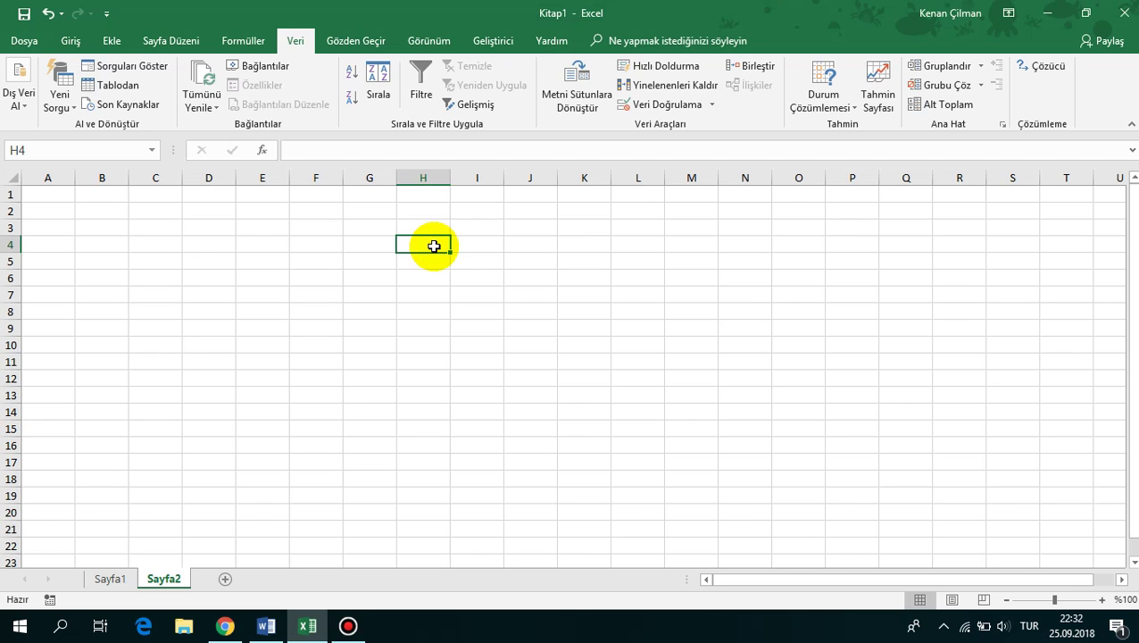
{"action": "left_click", "coordinate": [225, 626]}
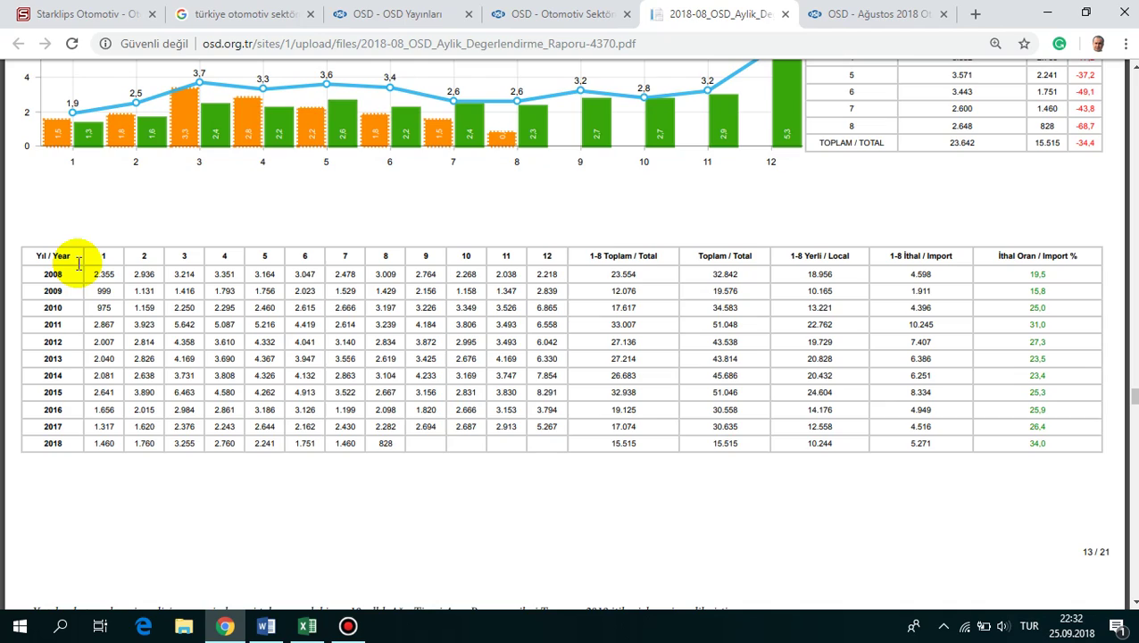
Step: Scroll to the page 14 sales table and try selecting parts of it
{"action": "scroll", "coordinate": [67, 271], "scroll_direction": "up", "scroll_amount": 3}
{"action": "scroll", "coordinate": [64, 262], "scroll_direction": "up", "scroll_amount": 5}
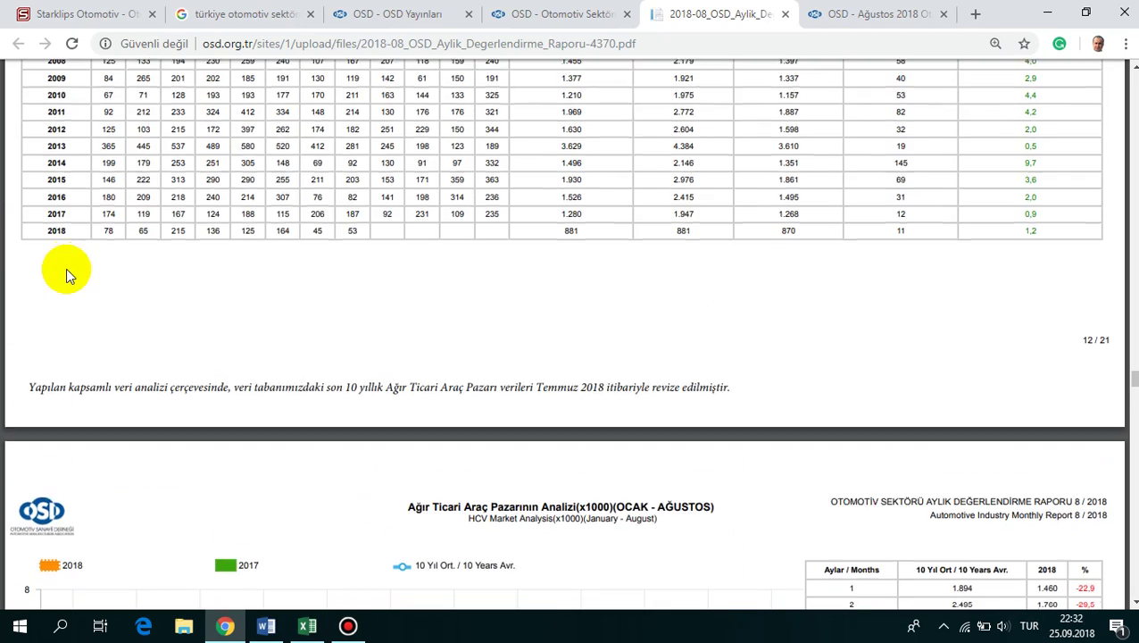
{"action": "scroll", "coordinate": [66, 268], "scroll_direction": "down", "scroll_amount": 5}
{"action": "scroll", "coordinate": [68, 270], "scroll_direction": "down", "scroll_amount": 2}
{"action": "scroll", "coordinate": [53, 268], "scroll_direction": "down", "scroll_amount": 2}
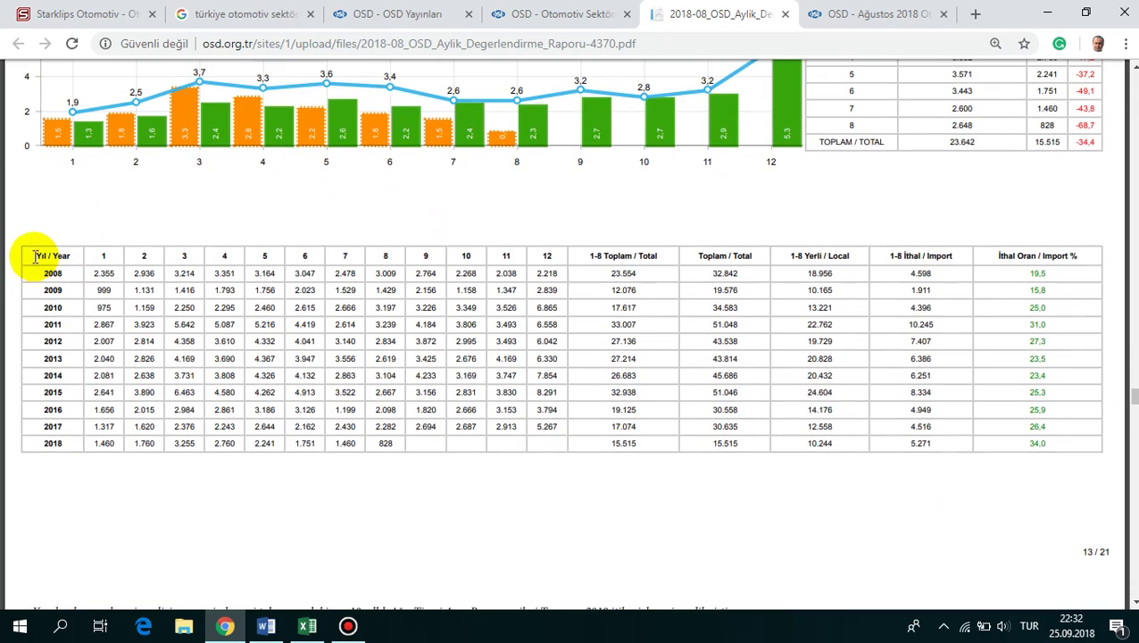
{"action": "left_click_drag", "start_coordinate": [36, 256], "coordinate": [1051, 443]}
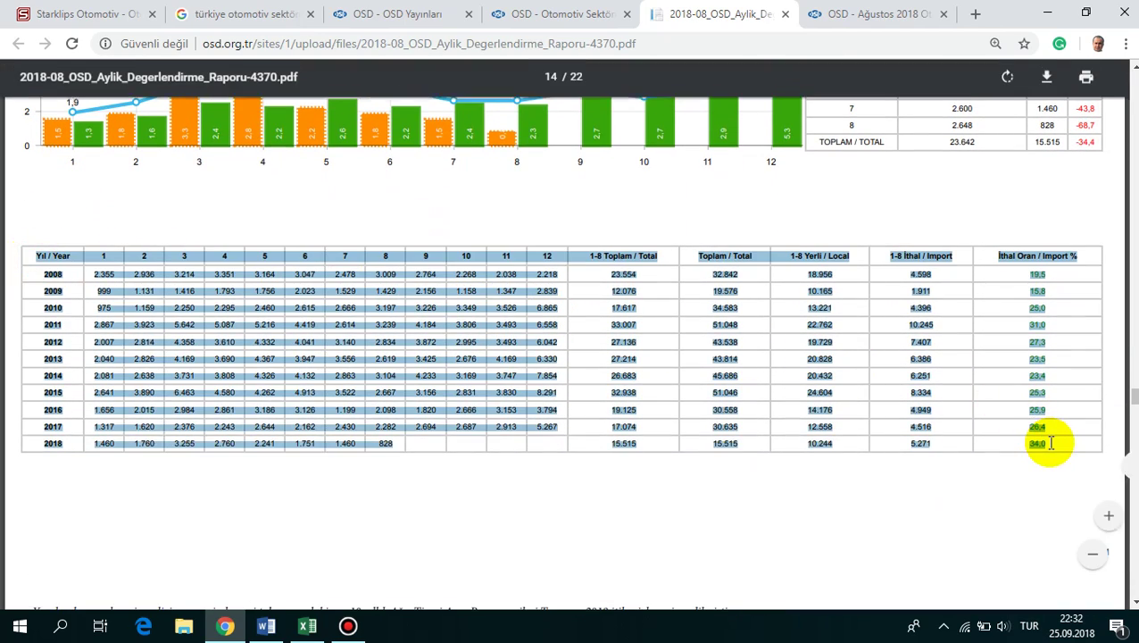
{"action": "left_click", "coordinate": [492, 364]}
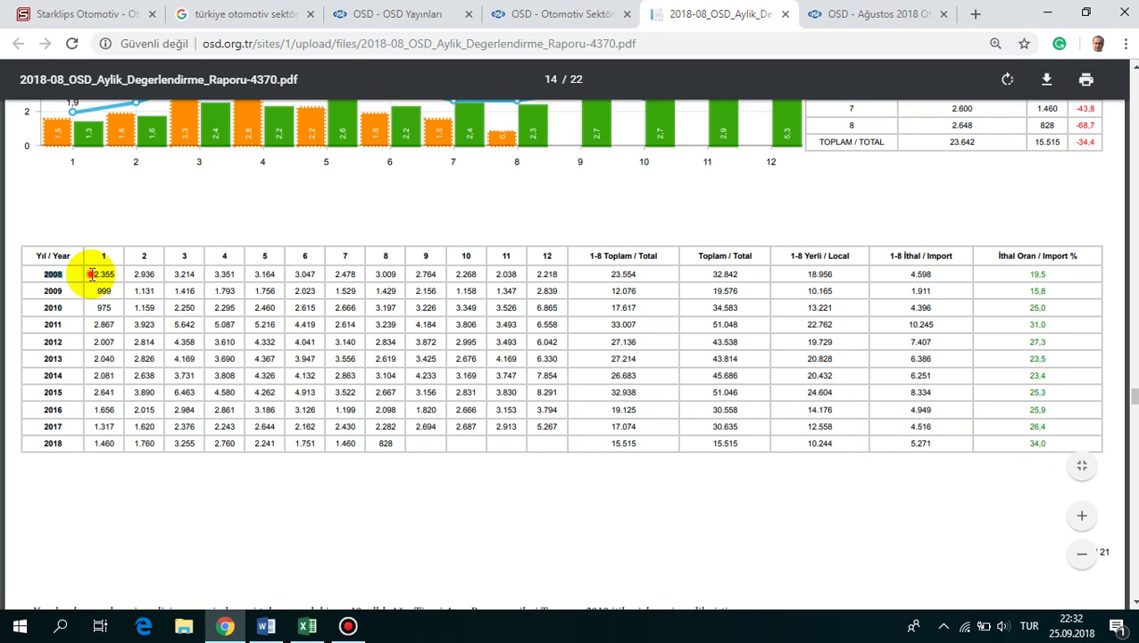
{"action": "mouse_move", "coordinate": [42, 271]}
{"action": "left_mouse_down"}
{"action": "mouse_move", "coordinate": [109, 275]}
{"action": "mouse_move", "coordinate": [51, 287]}
{"action": "left_mouse_up"}
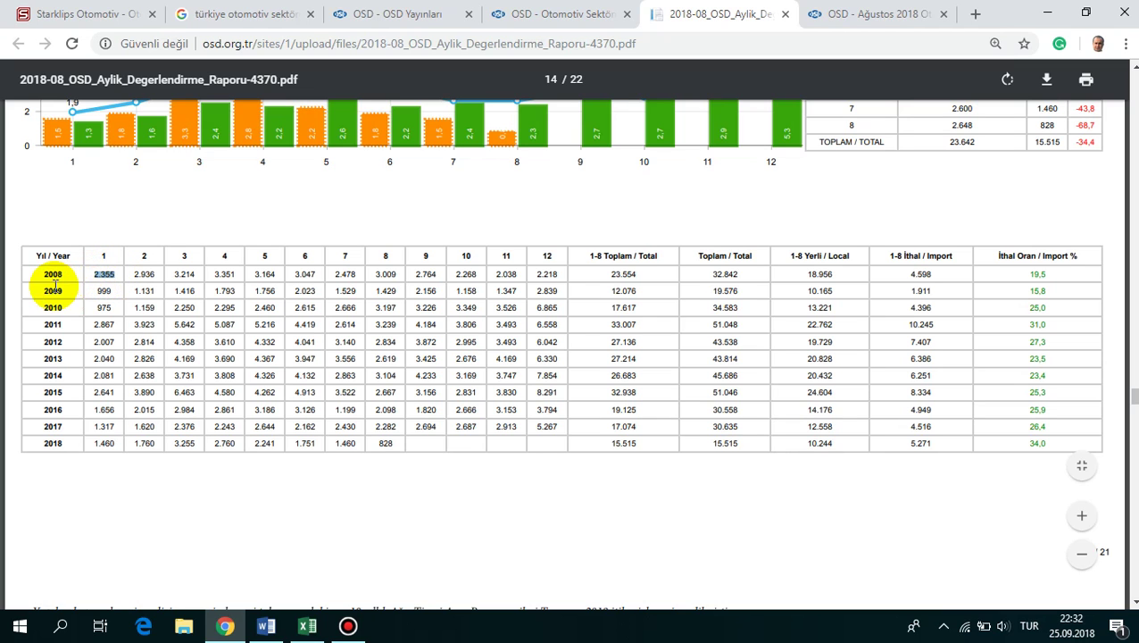
{"action": "double_click", "coordinate": [103, 291]}
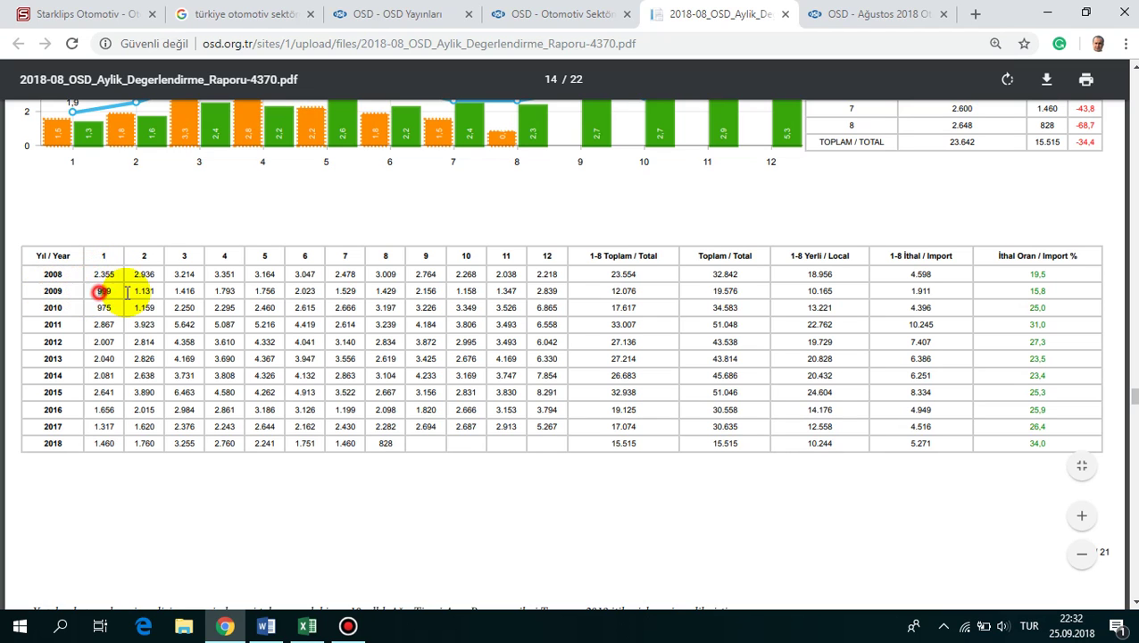
{"action": "left_click_drag", "start_coordinate": [526, 288], "coordinate": [549, 436]}
{"action": "left_click", "coordinate": [558, 428]}
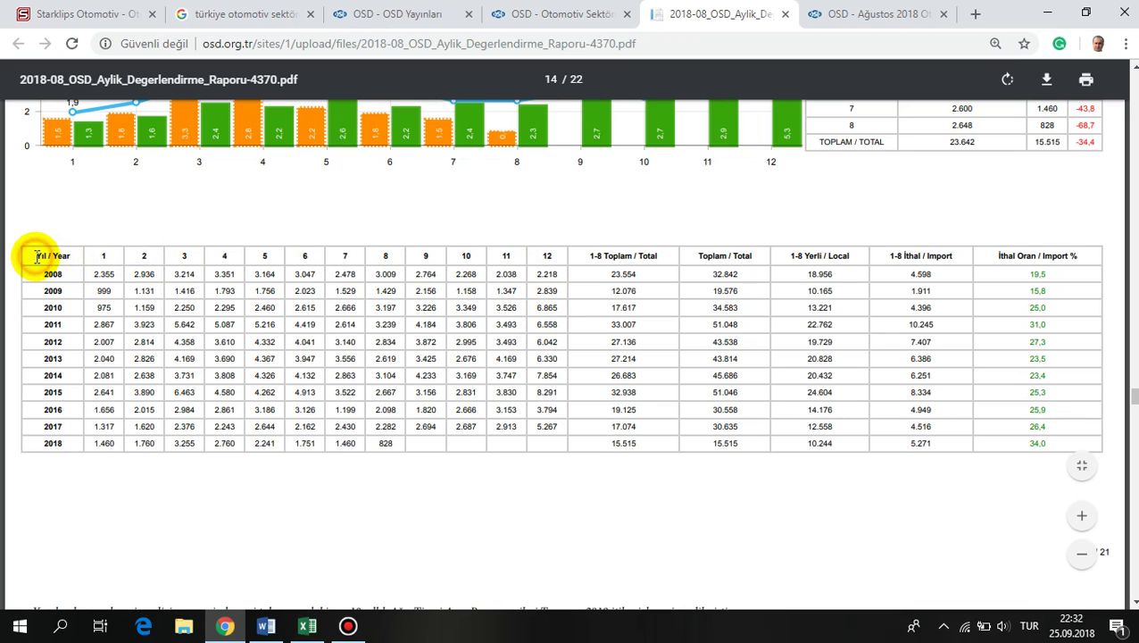
Step: Select the full table from the Yıl / Year header through the 2018 row, for copying
{"action": "left_click_drag", "start_coordinate": [37, 257], "coordinate": [543, 427]}
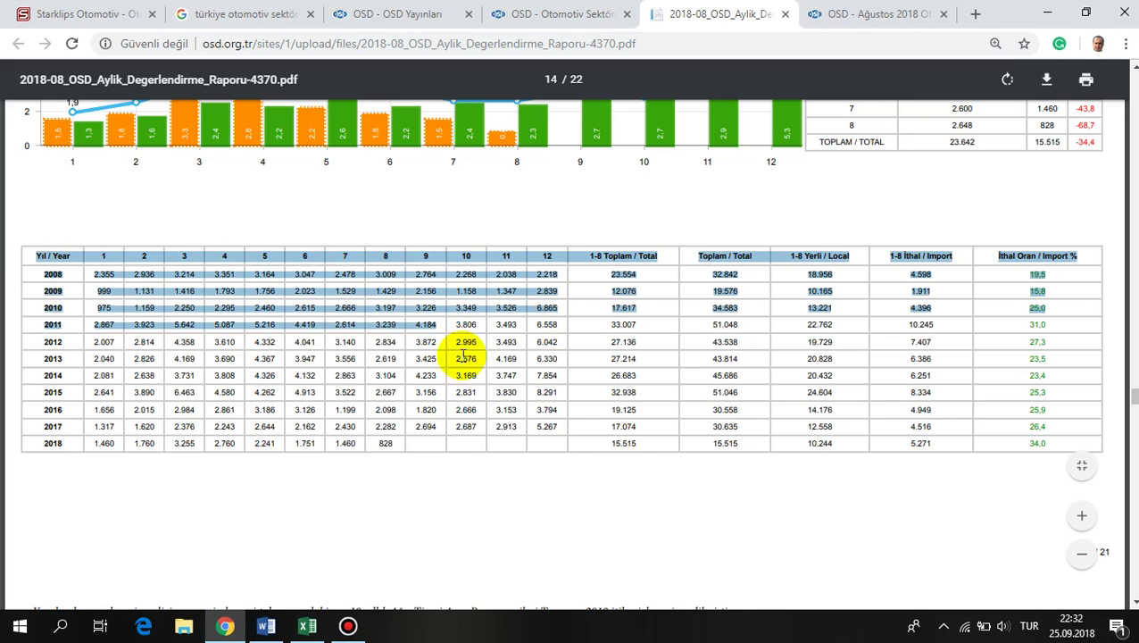
{"action": "left_click", "coordinate": [564, 426]}
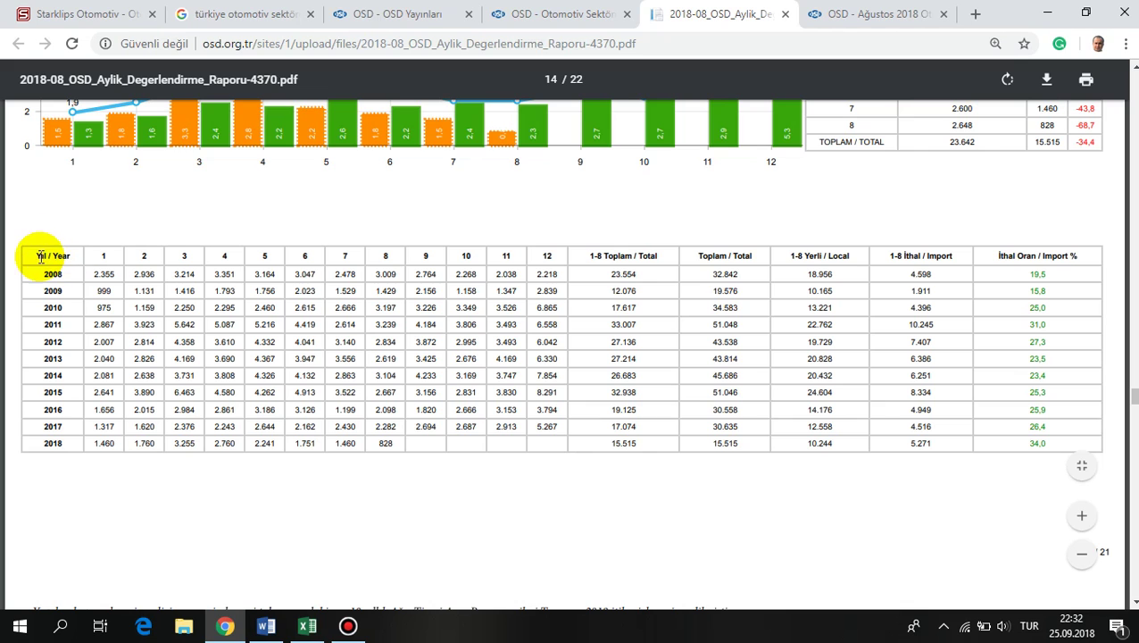
{"action": "left_click_drag", "start_coordinate": [35, 256], "coordinate": [653, 435]}
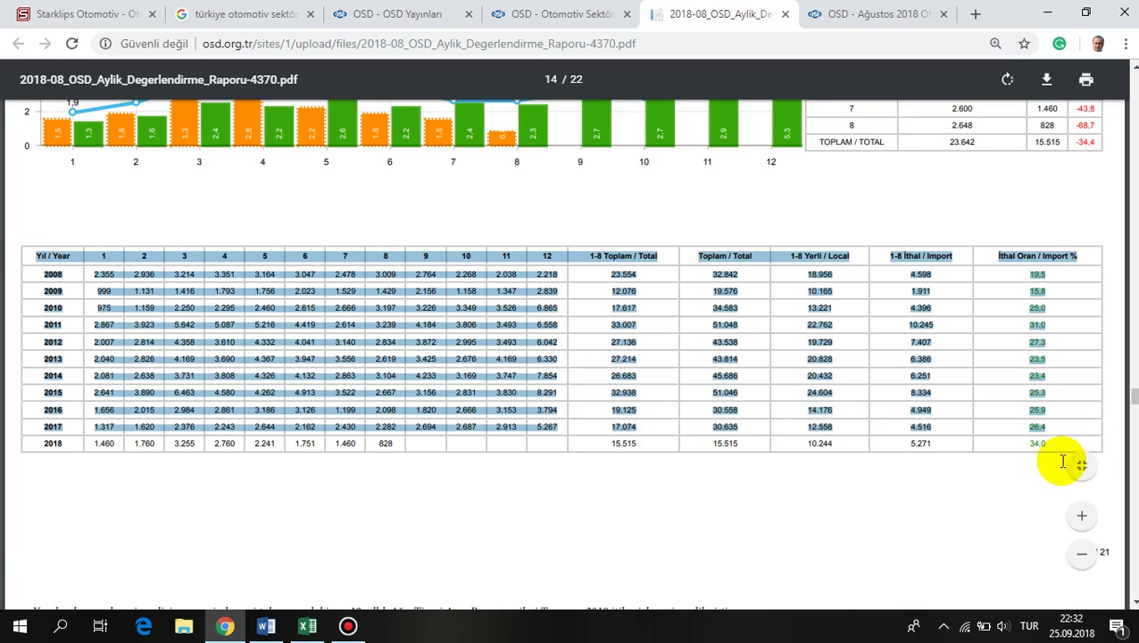
{"action": "left_click_drag", "start_coordinate": [653, 435], "coordinate": [924, 428]}
{"action": "left_click", "coordinate": [690, 363]}
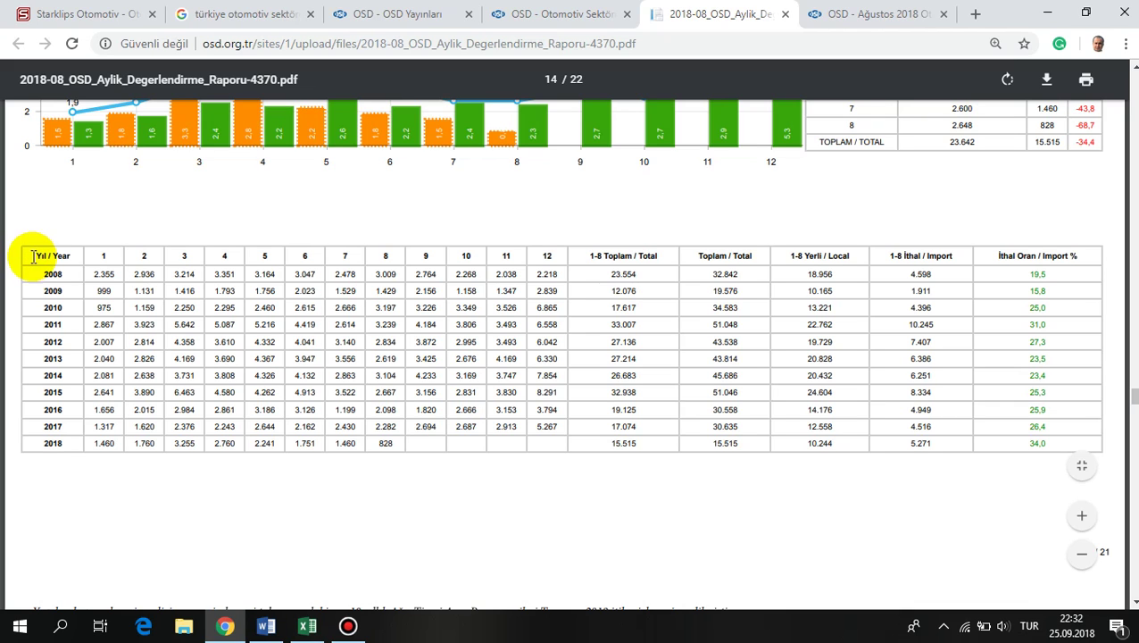
{"action": "left_click_drag", "start_coordinate": [33, 255], "coordinate": [1056, 443]}
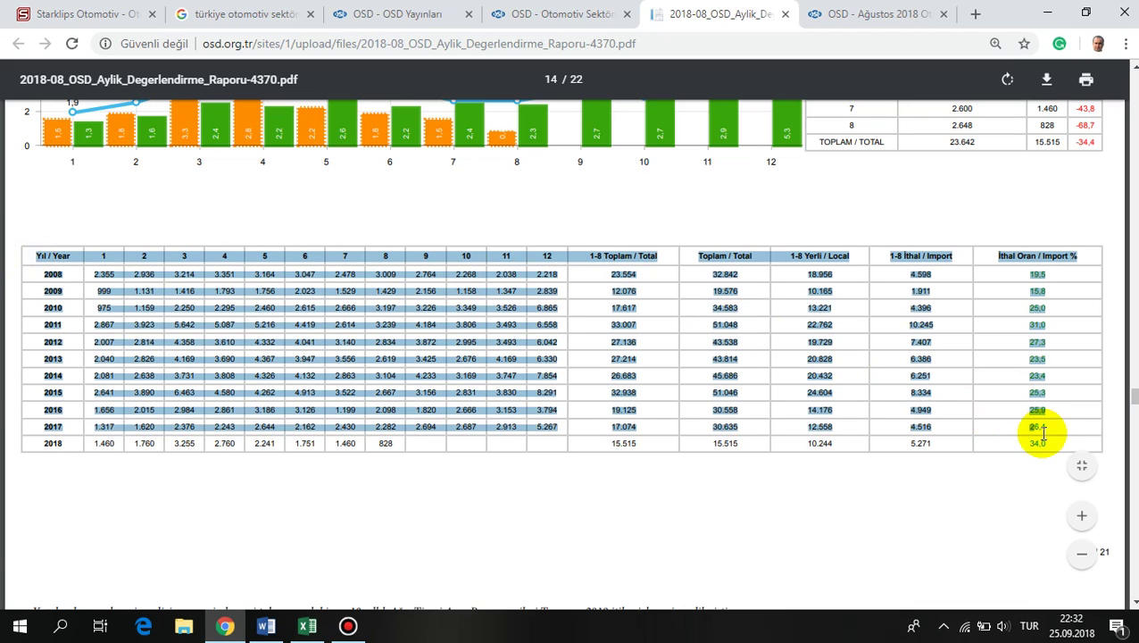
{"action": "right_click", "coordinate": [540, 327]}
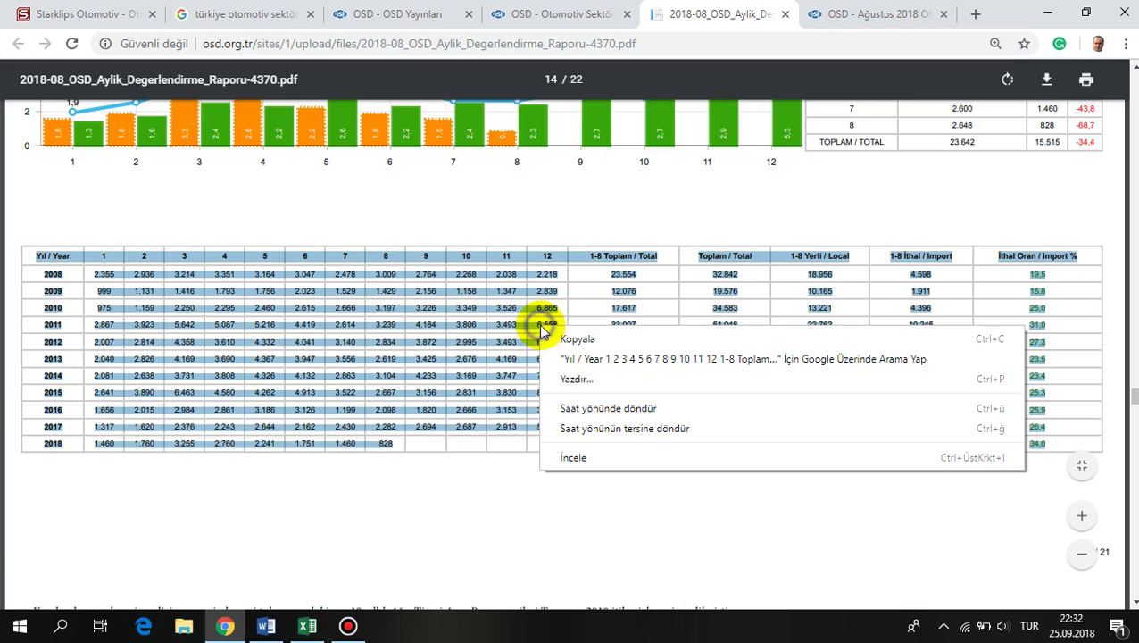
Step: Copy the selected PDF table and paste it into cell A1 of Sayfa2
{"action": "left_click", "coordinate": [580, 339]}
{"action": "left_click", "coordinate": [307, 626]}
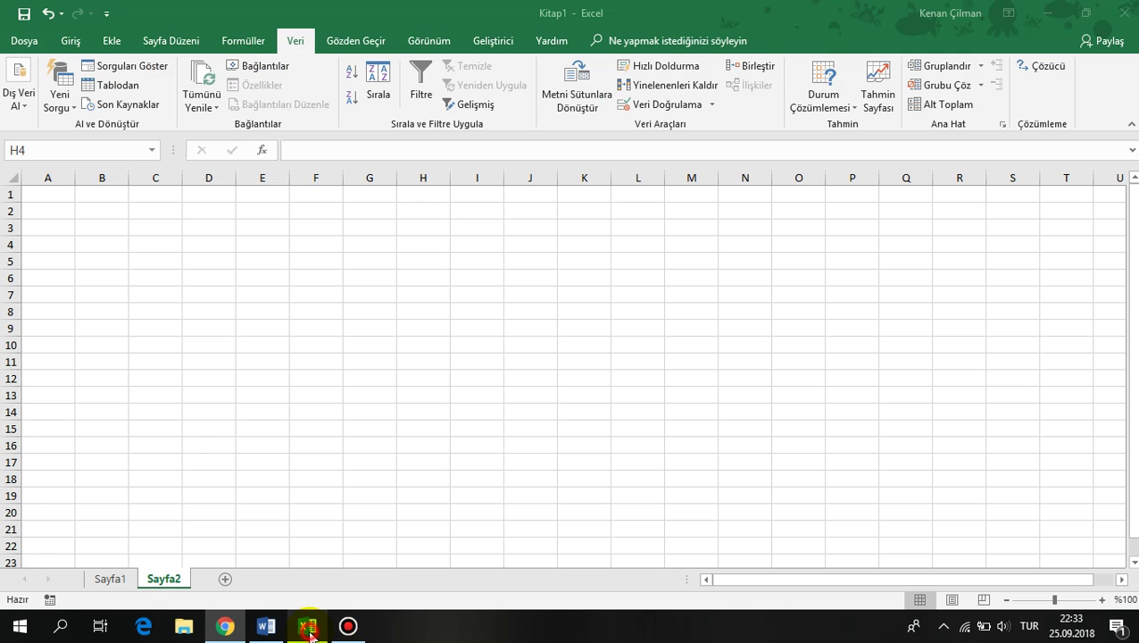
{"action": "left_click", "coordinate": [44, 194]}
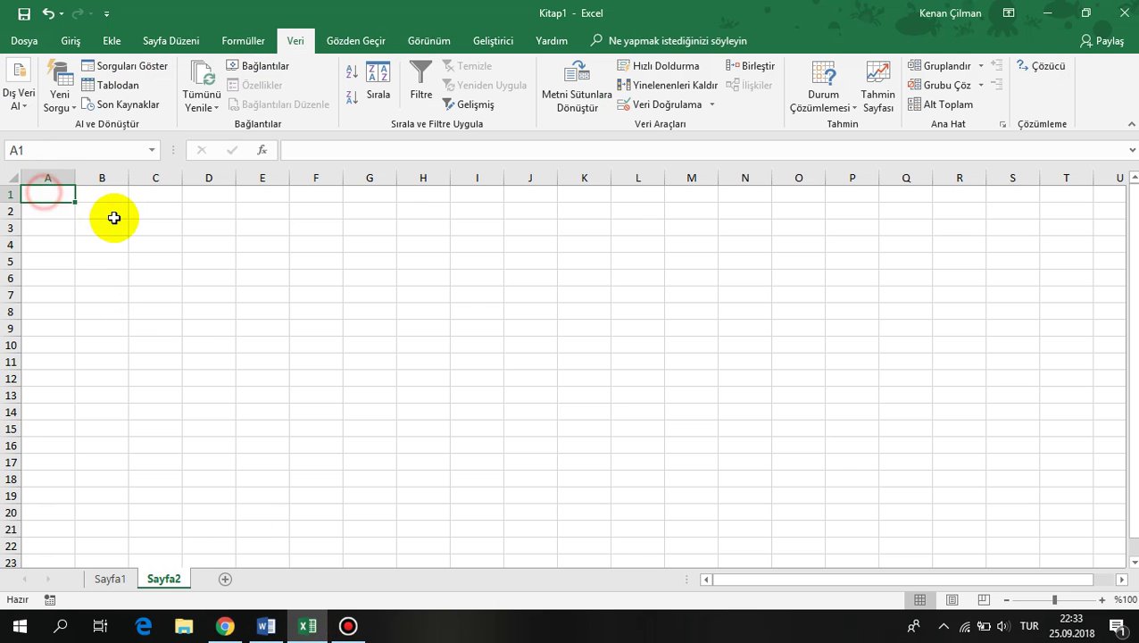
{"action": "key", "text": "ctrl+v"}
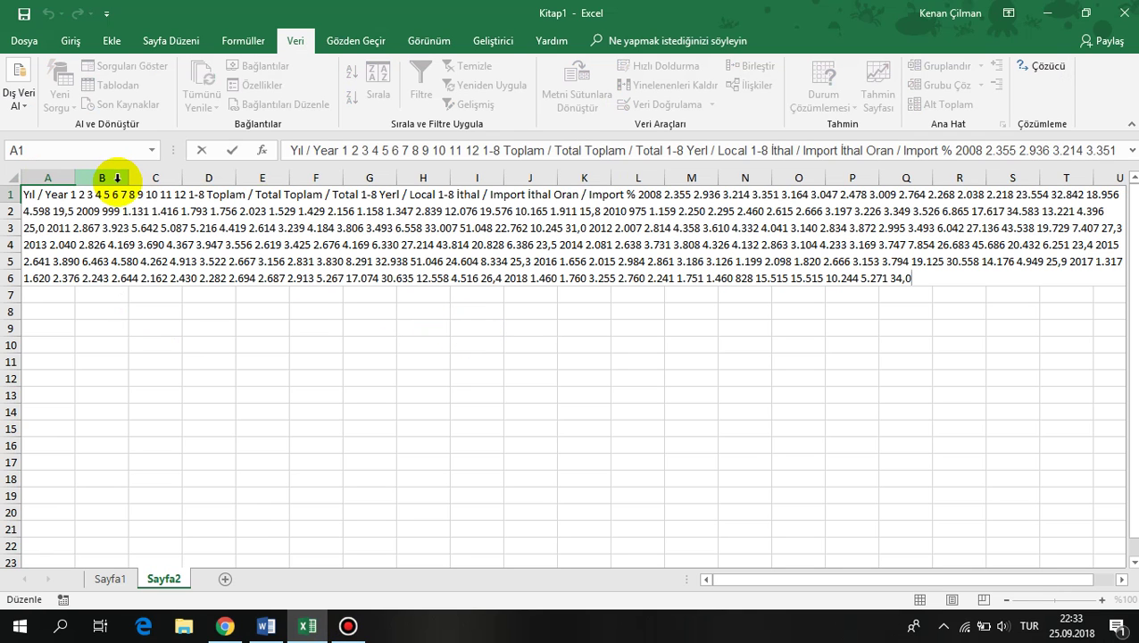
{"action": "key", "text": "Escape"}
Step: Check the single-line text pasted in A1, then undo the paste to empty the sheet
{"action": "left_click", "coordinate": [148, 229]}
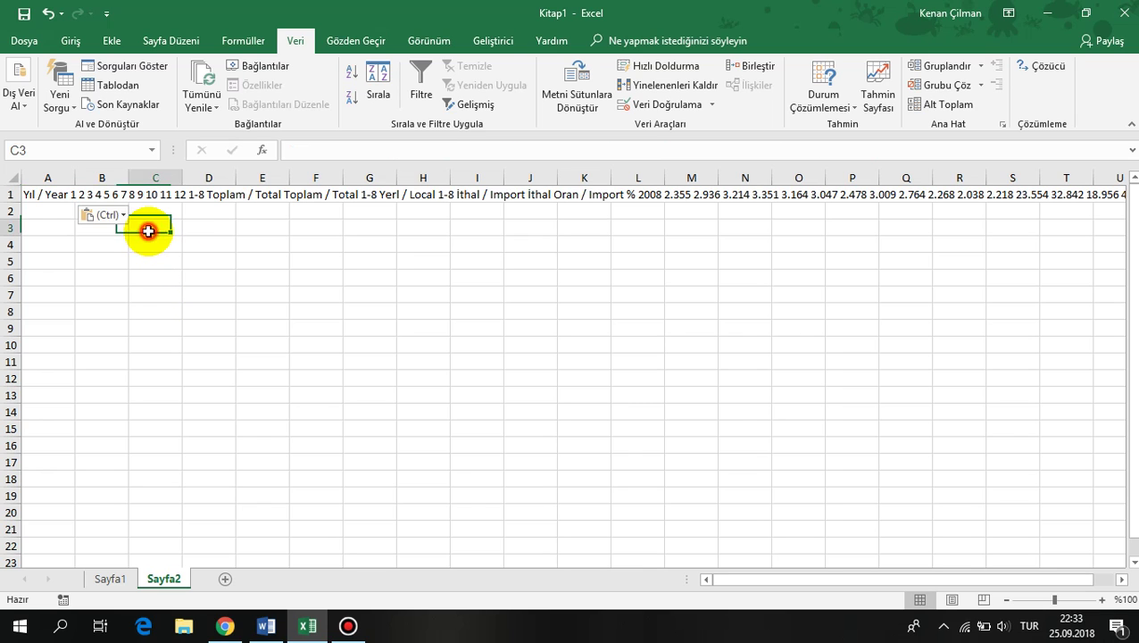
{"action": "left_click_drag", "start_coordinate": [219, 210], "coordinate": [224, 331]}
{"action": "left_click", "coordinate": [381, 323]}
{"action": "left_click", "coordinate": [249, 231]}
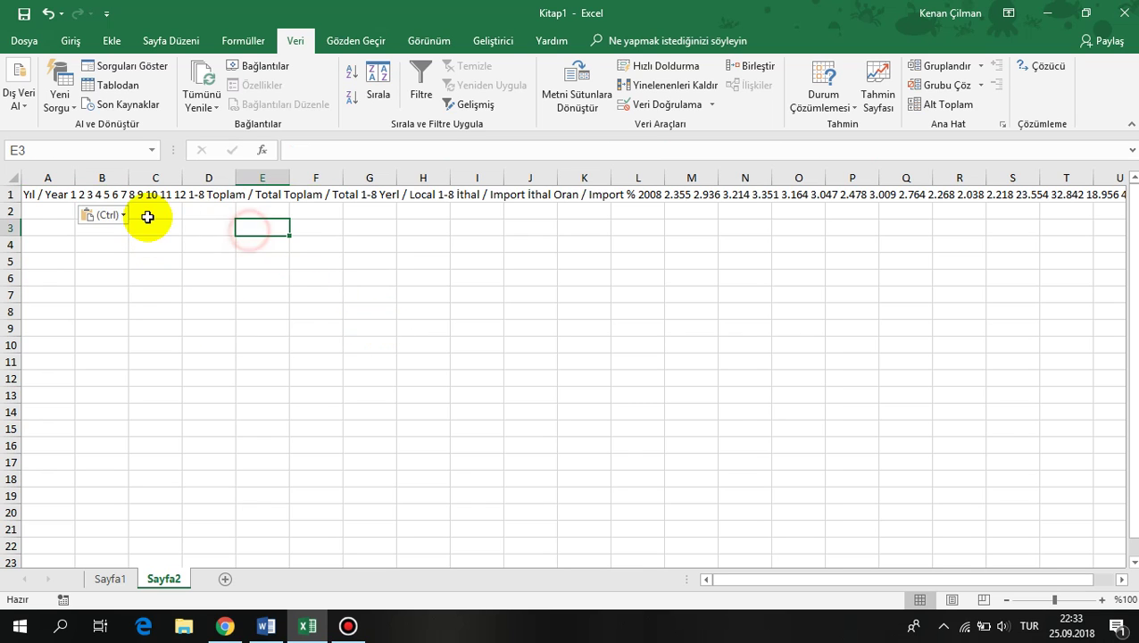
{"action": "left_click", "coordinate": [60, 189]}
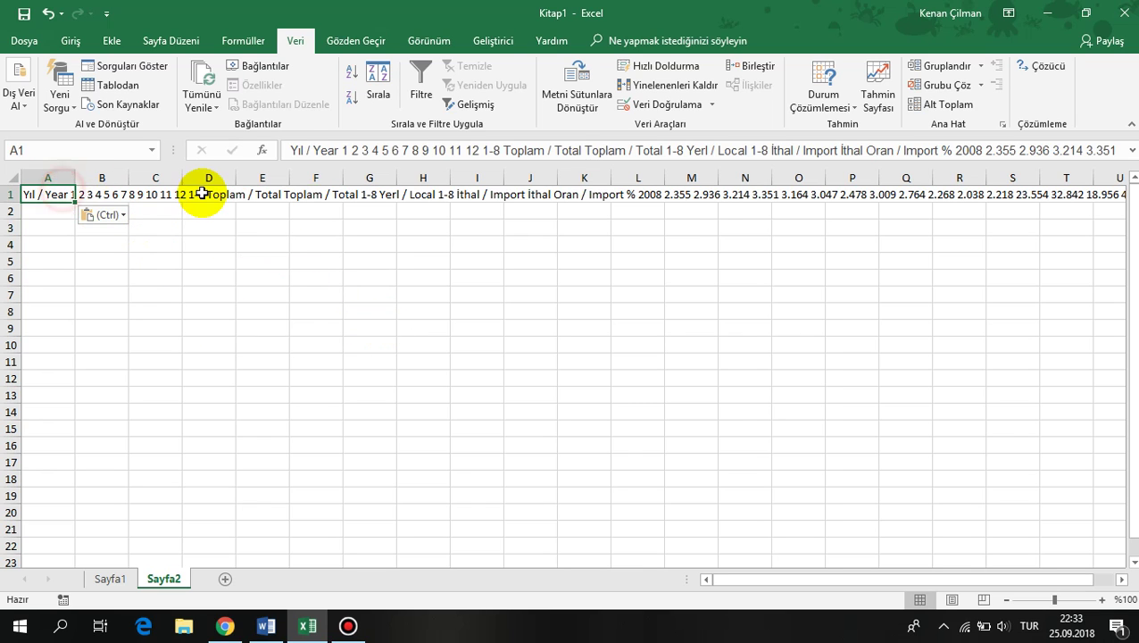
{"action": "key", "text": "F2"}
{"action": "key", "text": "Escape"}
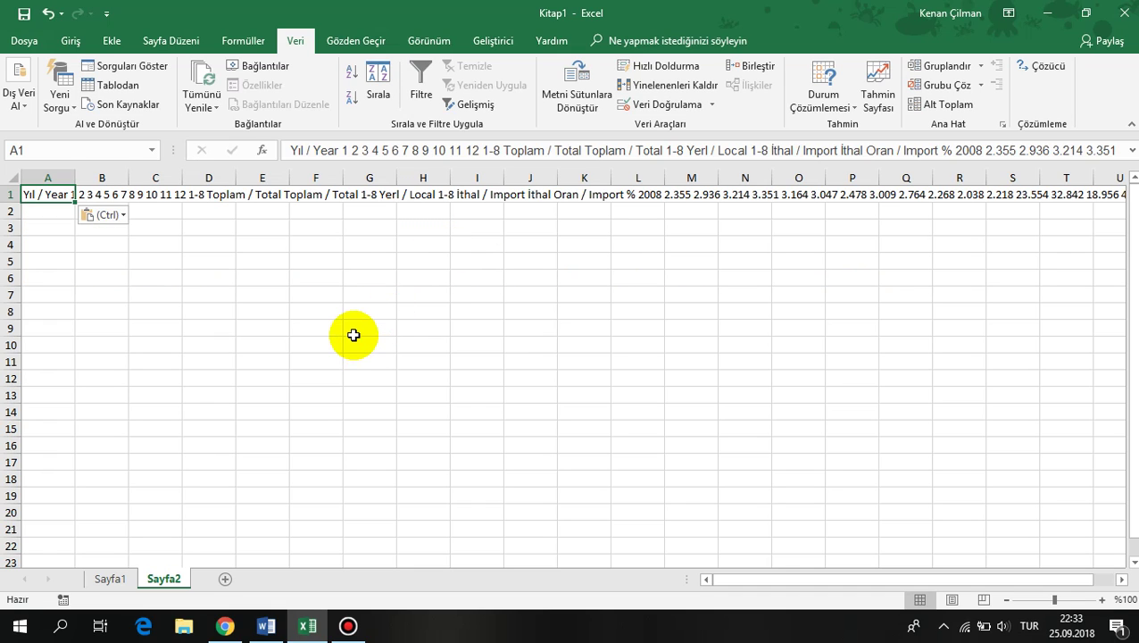
{"action": "key", "text": "ctrl+z"}
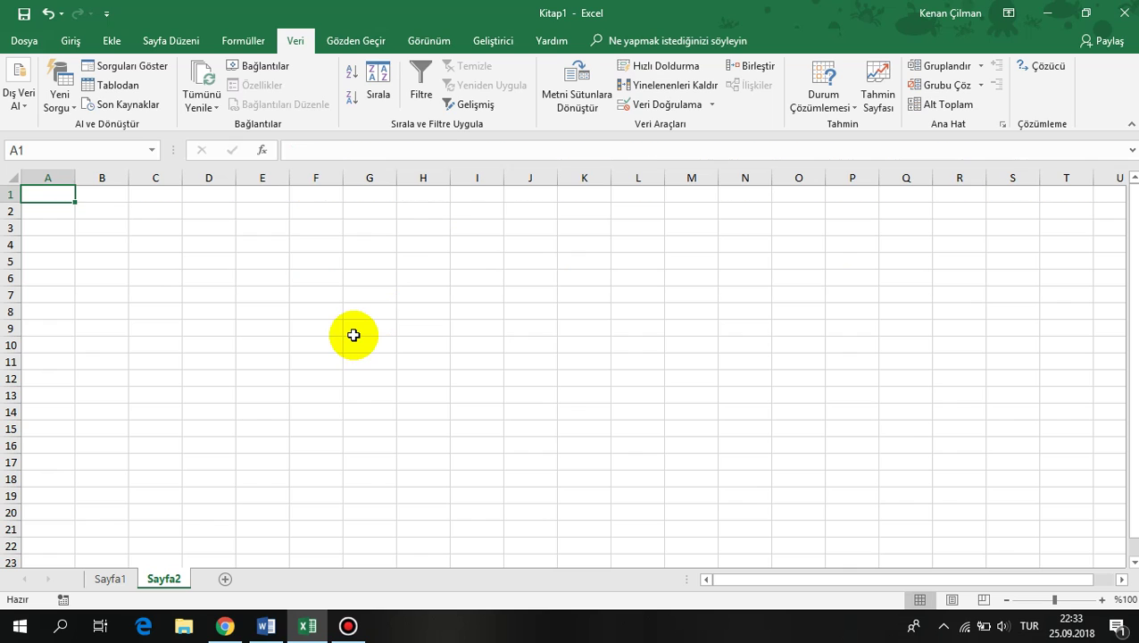
Step: Paste the copied table into the Word document in Web Layout view
{"action": "left_click", "coordinate": [267, 626]}
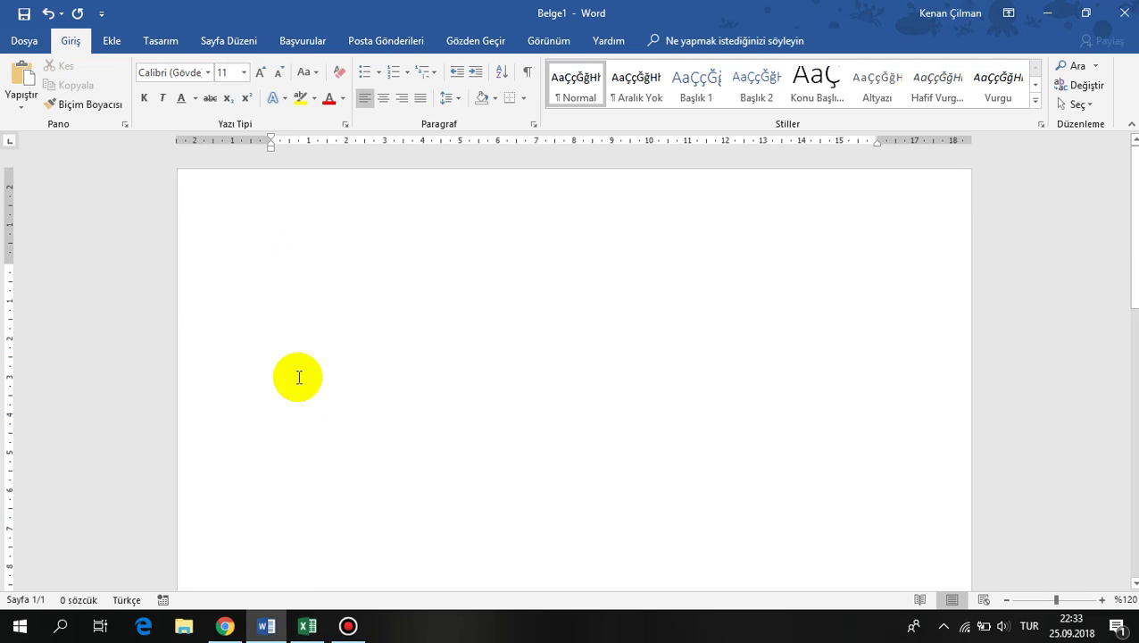
{"action": "left_click", "coordinate": [983, 599]}
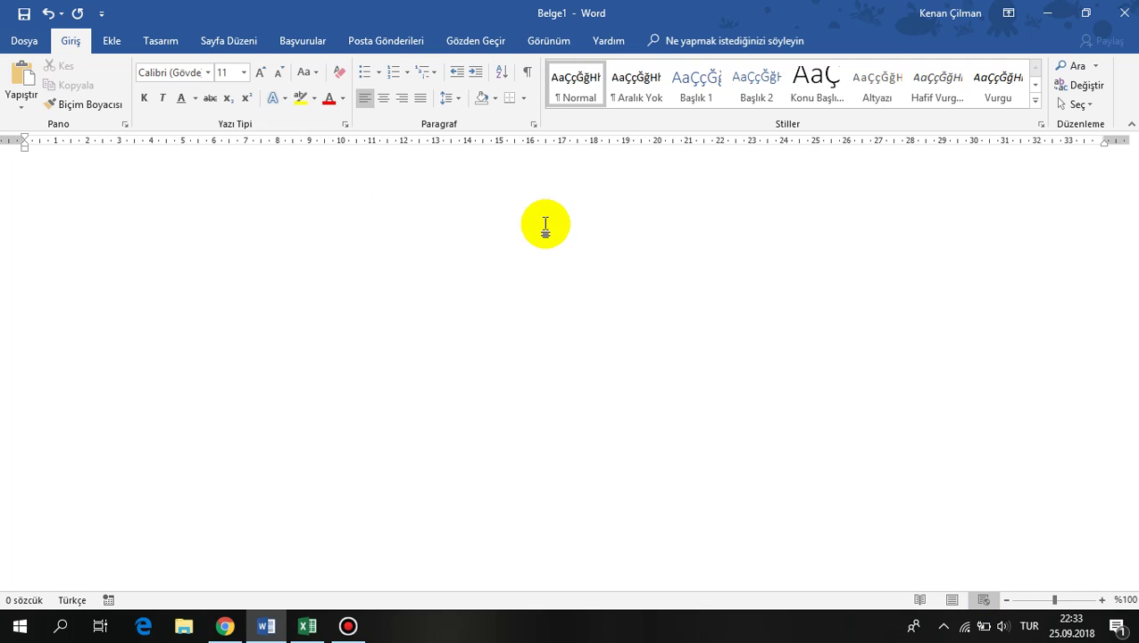
{"action": "key", "text": "ctrl+v"}
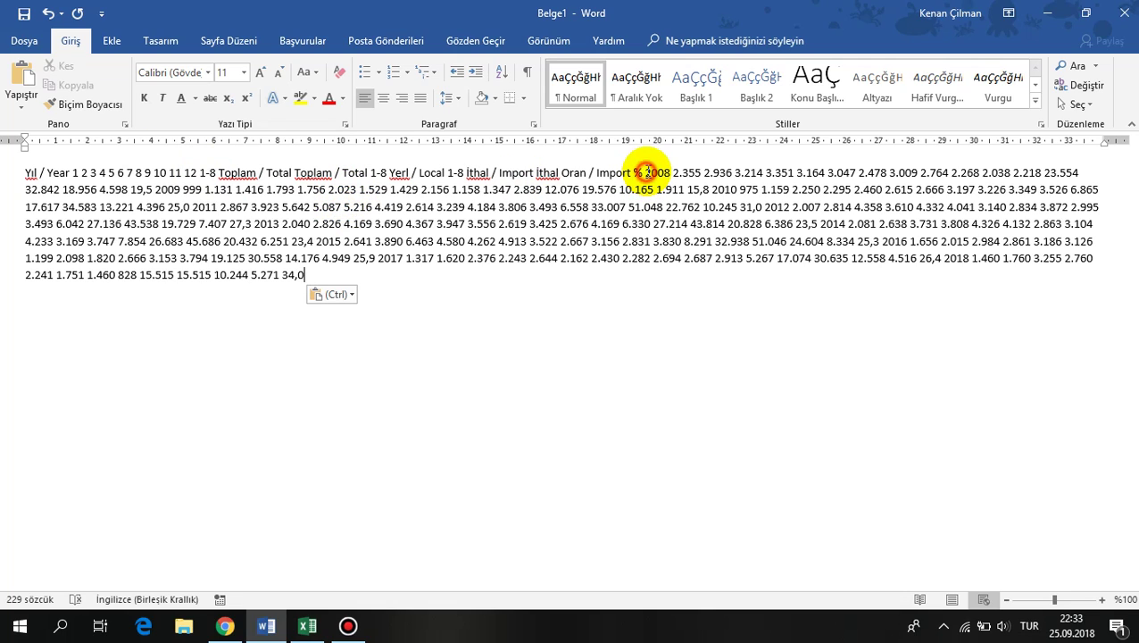
Step: Try breaking lines before several year rows, then undo those breaks
{"action": "key", "text": "Return"}
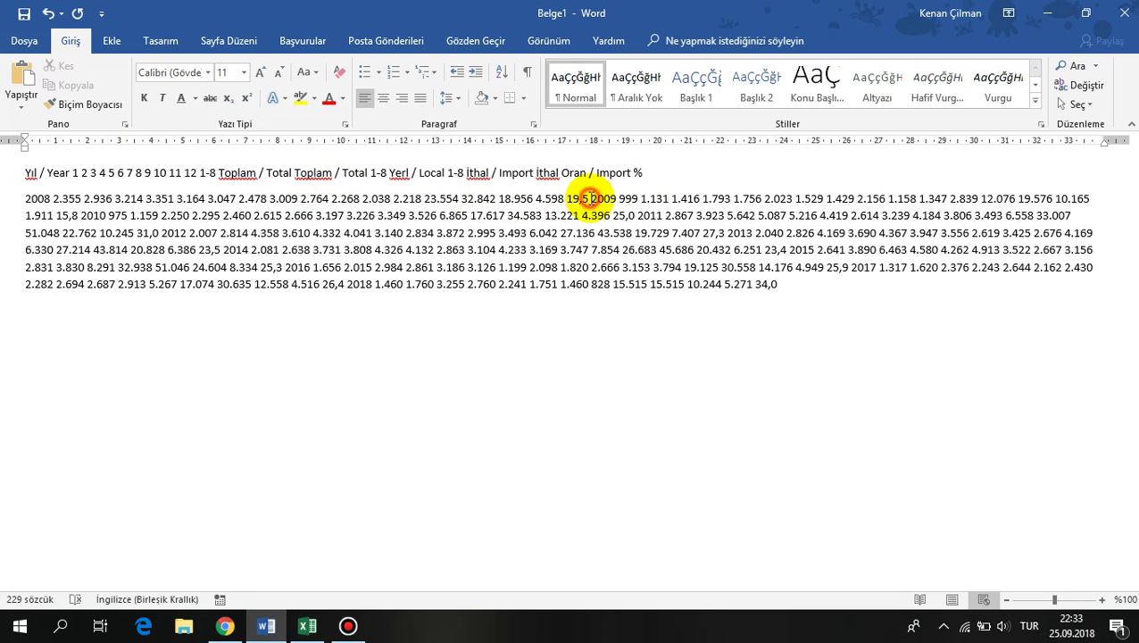
{"action": "key", "text": "Return"}
{"action": "key", "text": "Return"}
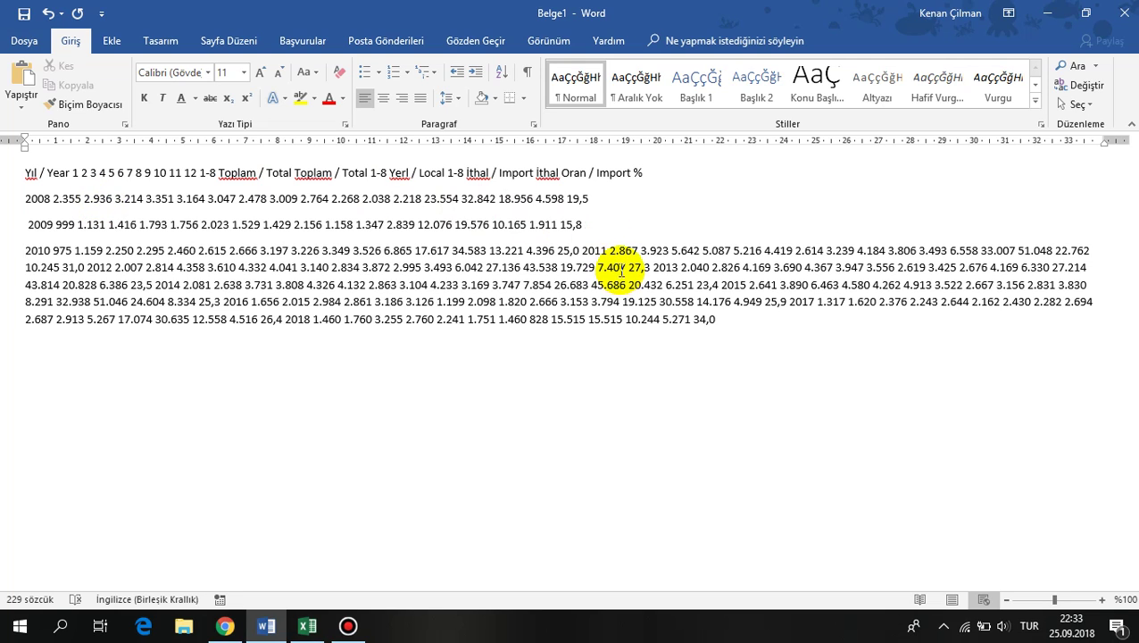
{"action": "key", "text": "ctrl+z"}
{"action": "key", "text": "ctrl+z"}
{"action": "key", "text": "ctrl+z"}
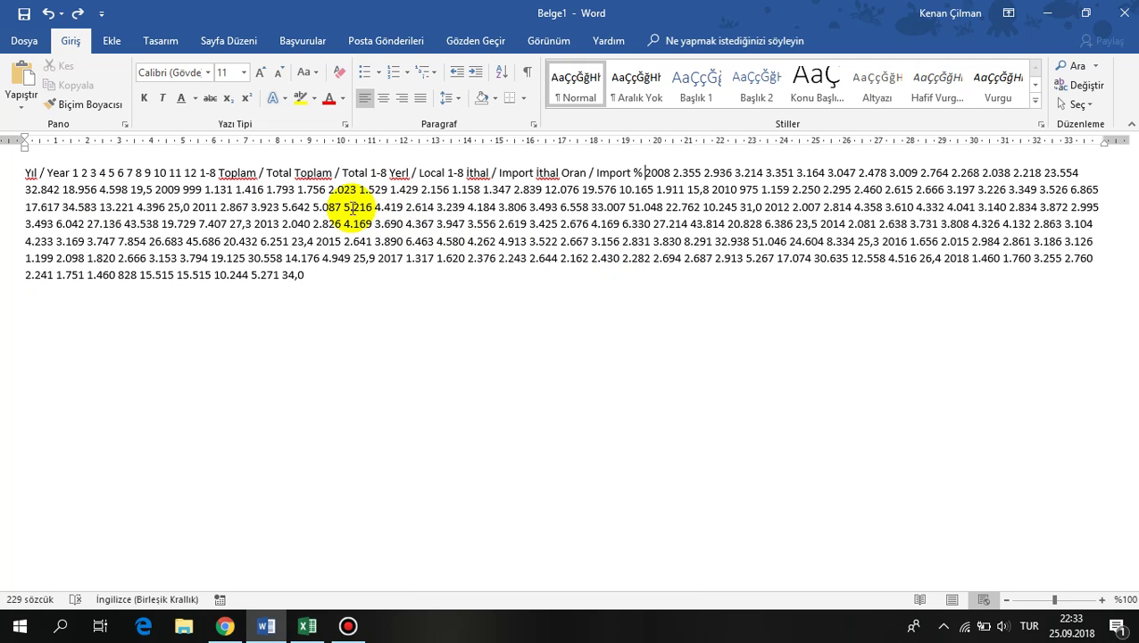
{"action": "left_click", "coordinate": [945, 256]}
{"action": "key", "text": "Return"}
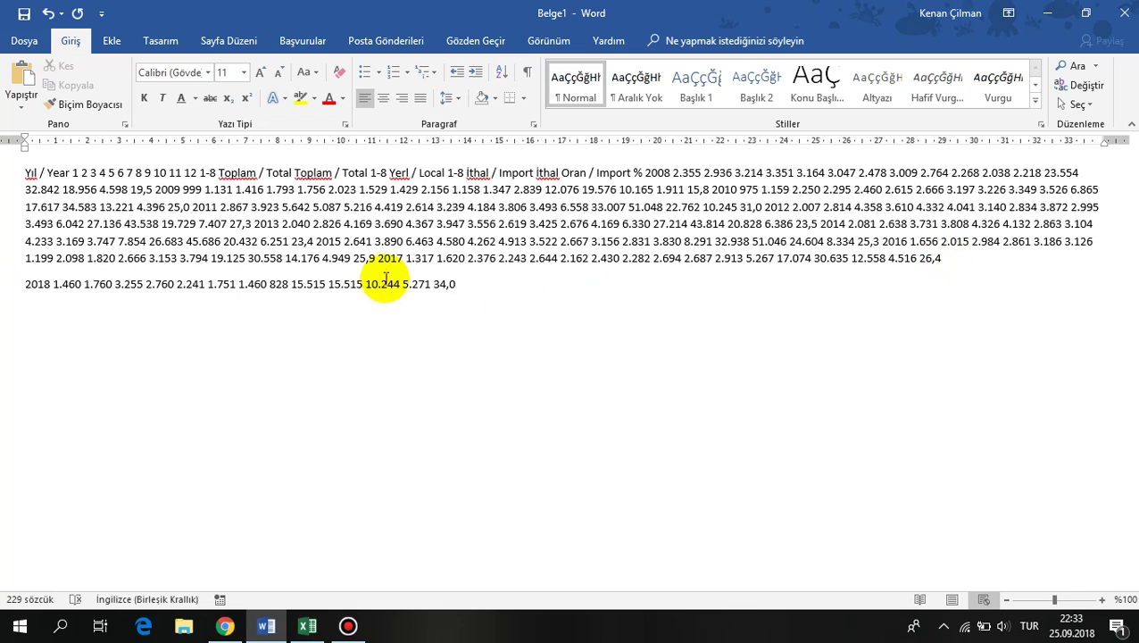
{"action": "left_click", "coordinate": [378, 258]}
{"action": "key", "text": "Return"}
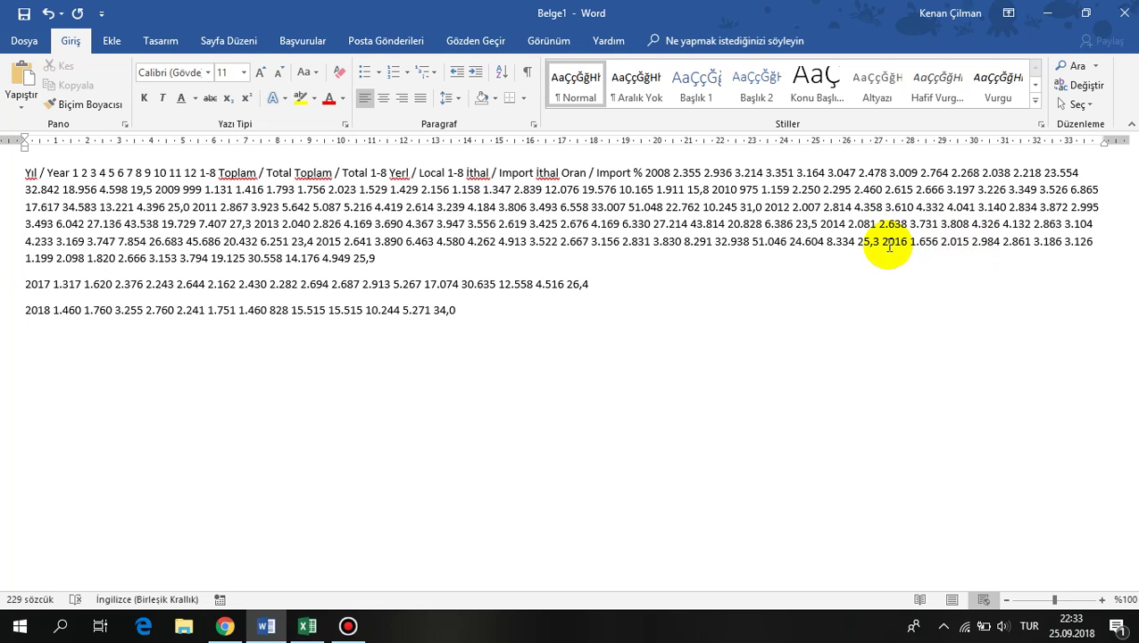
{"action": "left_click", "coordinate": [883, 242]}
{"action": "key", "text": "Return"}
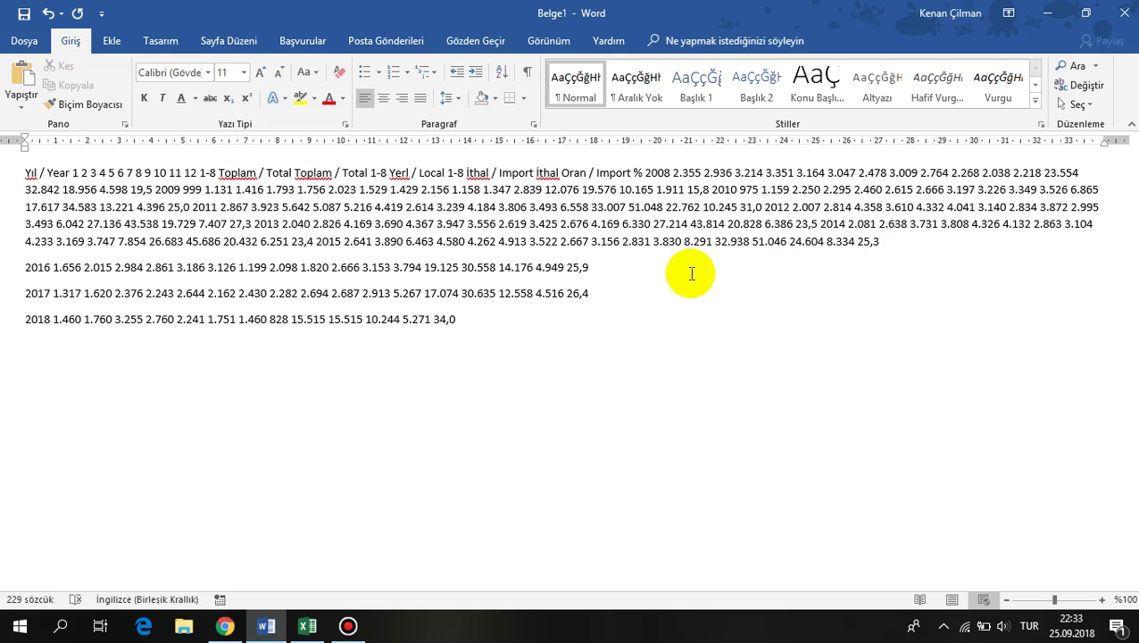
{"action": "key", "text": "BackSpace"}
{"action": "key", "text": "BackSpace"}
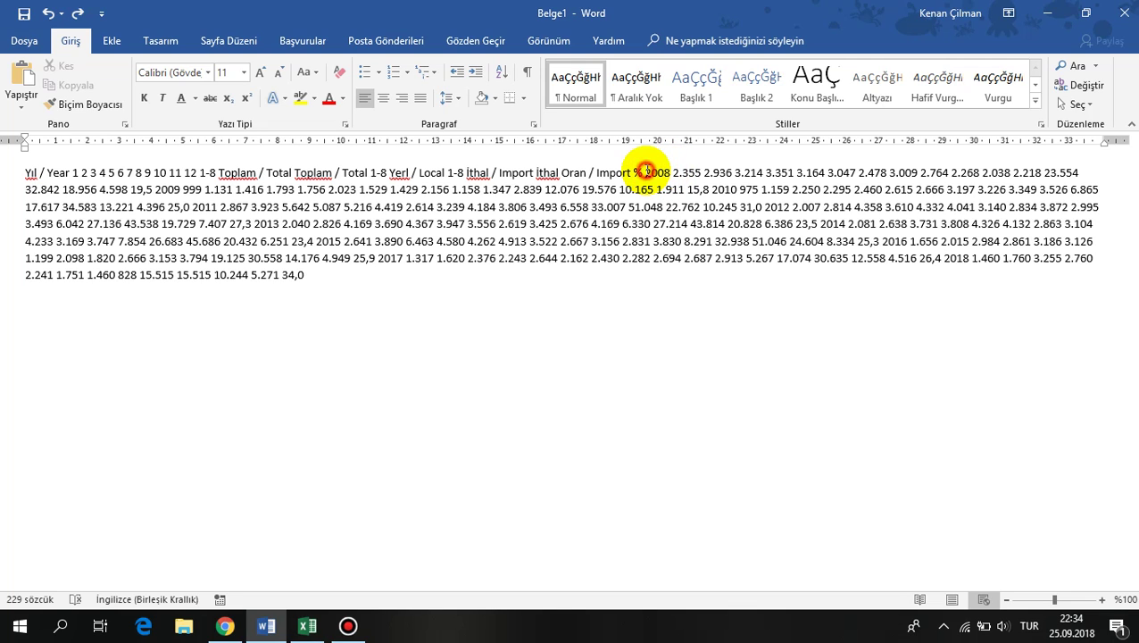
Step: Start each of the 2008 through 2012 rows on its own line
{"action": "left_click", "coordinate": [645, 172]}
{"action": "key", "text": "Return"}
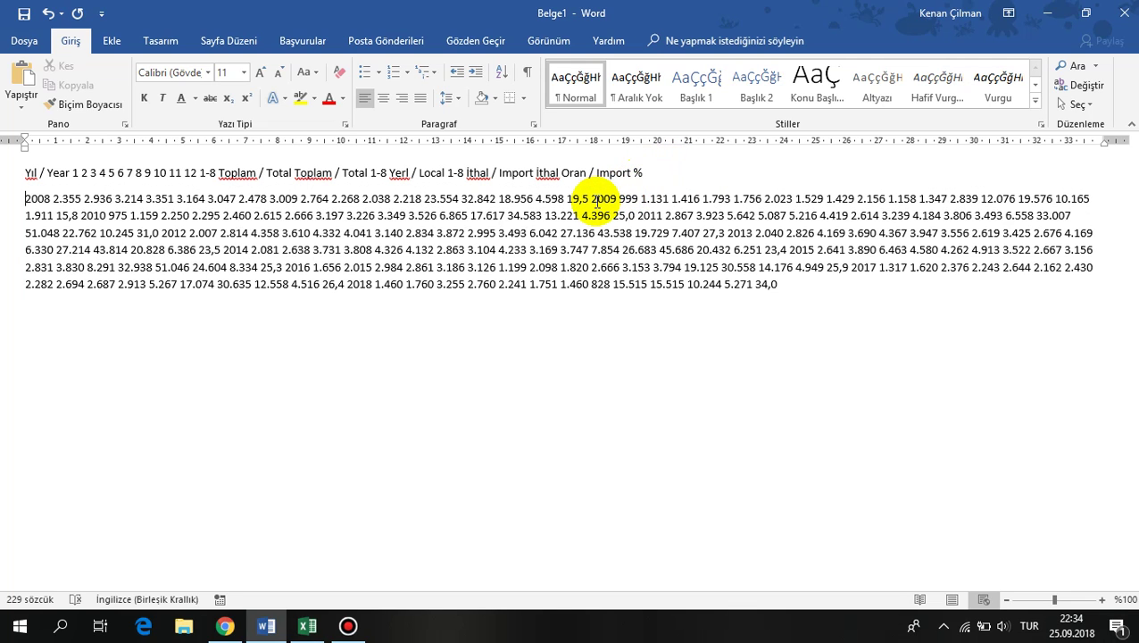
{"action": "left_click", "coordinate": [593, 200]}
{"action": "key", "text": "Return"}
{"action": "left_click", "coordinate": [584, 224]}
{"action": "key", "text": "Return"}
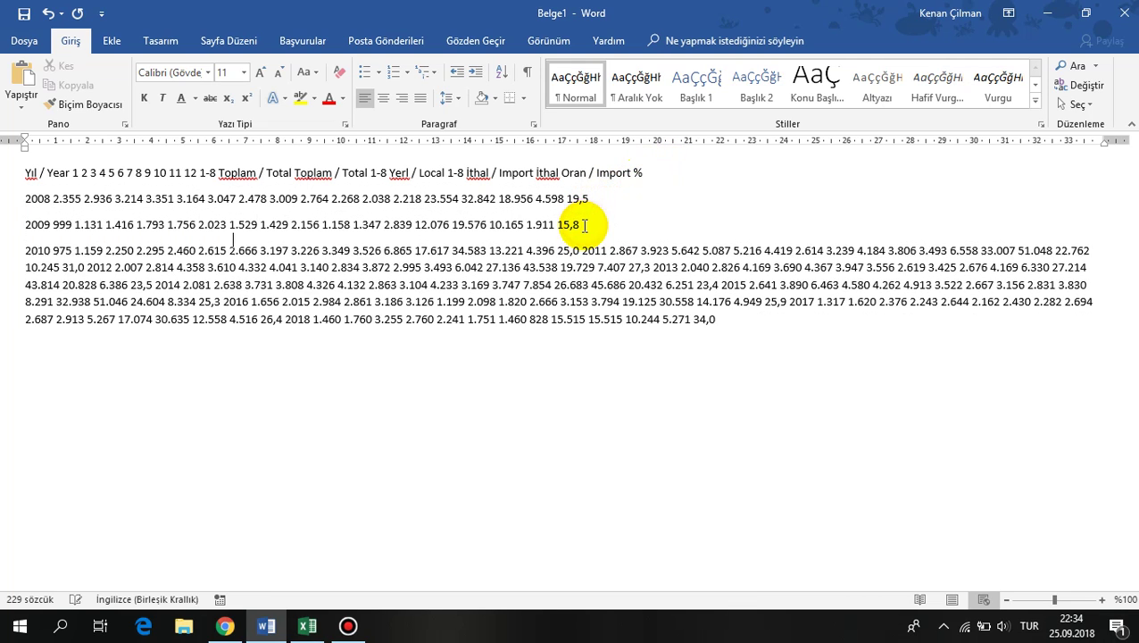
{"action": "left_click", "coordinate": [582, 249]}
{"action": "key", "text": "Return"}
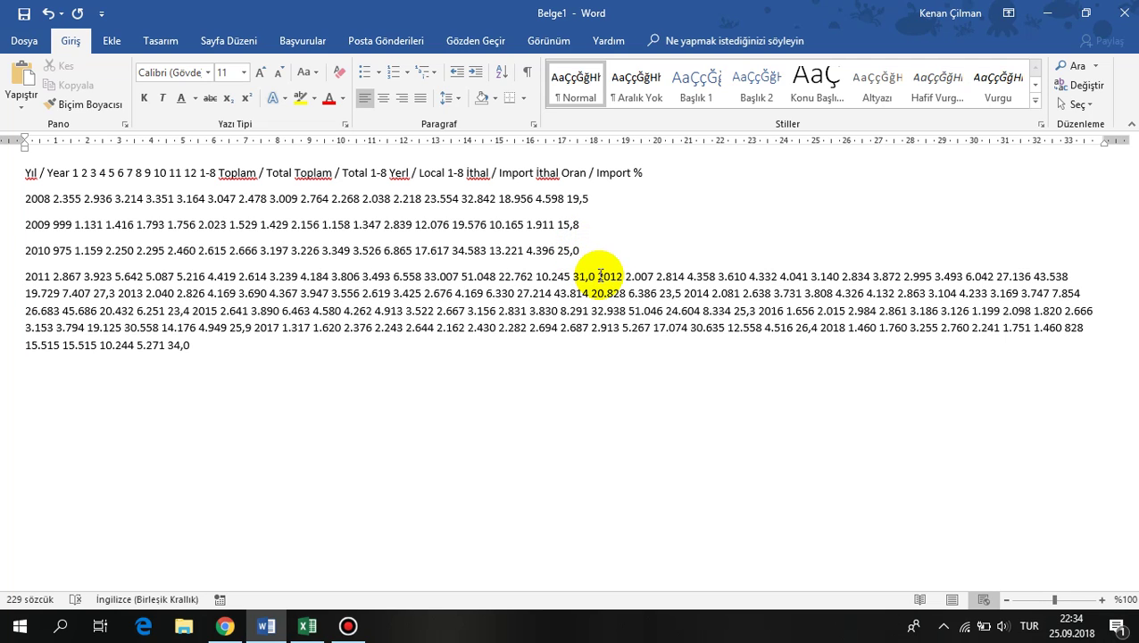
{"action": "left_click", "coordinate": [599, 276]}
{"action": "key", "text": "Return"}
Step: Start each of the 2013 through 2018 rows on its own line
{"action": "left_click", "coordinate": [591, 303]}
{"action": "key", "text": "Return"}
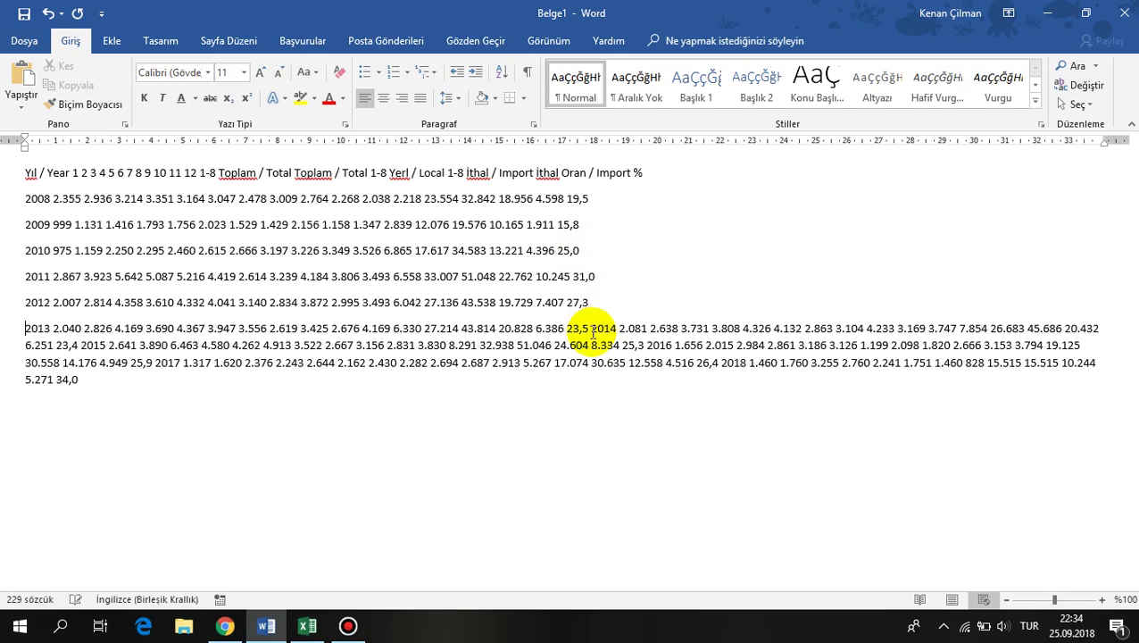
{"action": "left_click", "coordinate": [591, 328]}
{"action": "key", "text": "Return"}
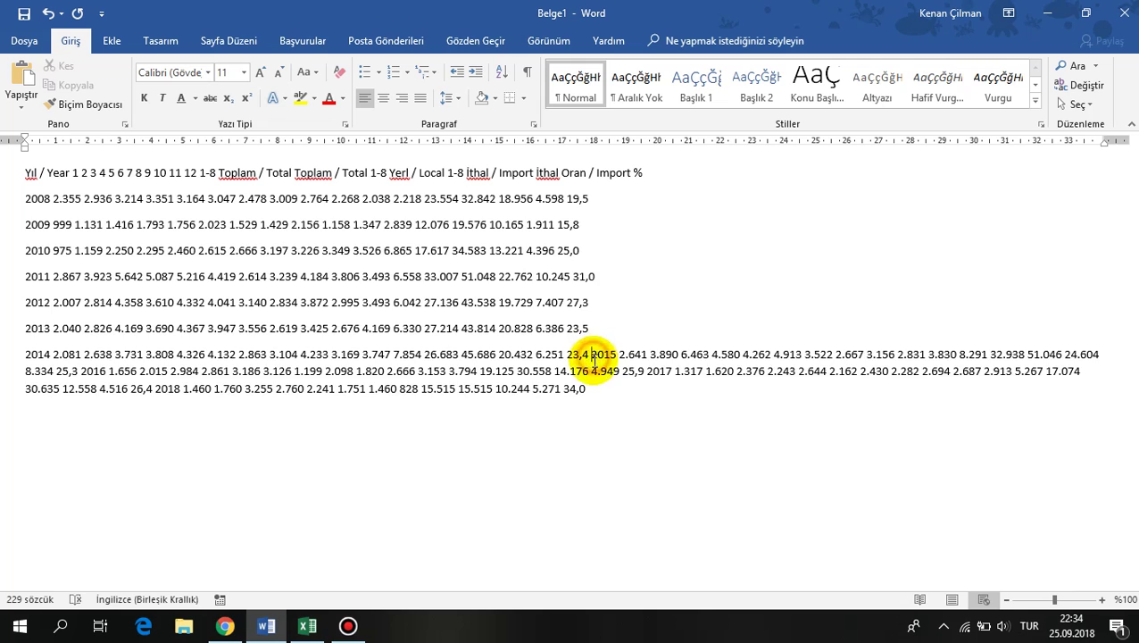
{"action": "left_click", "coordinate": [591, 354]}
{"action": "key", "text": "Return"}
{"action": "left_click", "coordinate": [591, 382]}
{"action": "key", "text": "Return"}
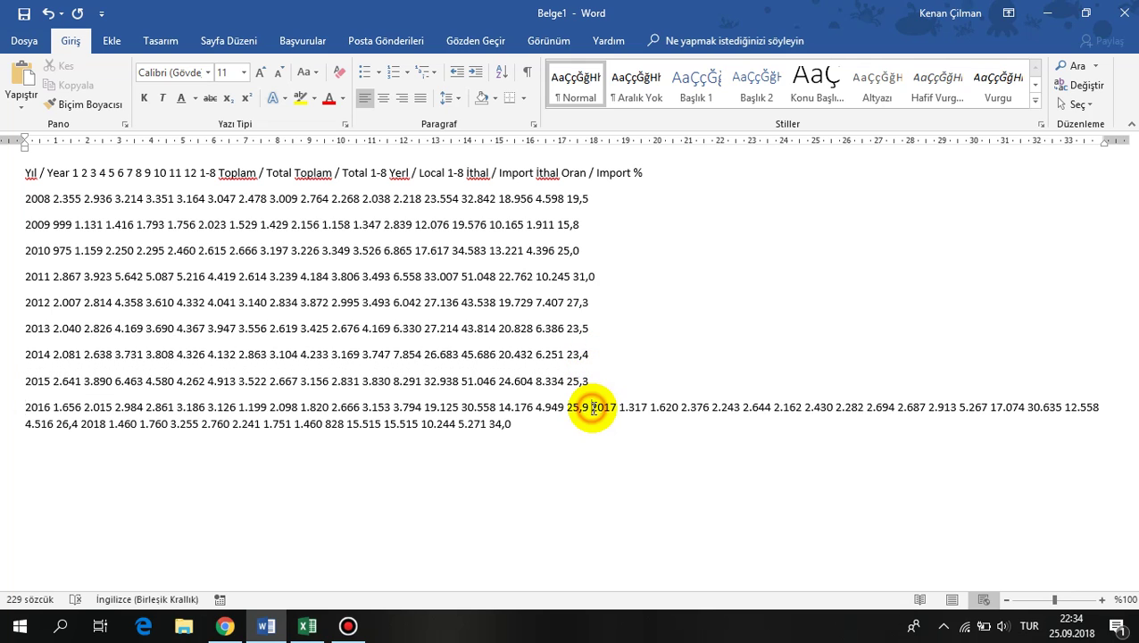
{"action": "left_click", "coordinate": [591, 407]}
{"action": "key", "text": "Return"}
{"action": "left_click", "coordinate": [591, 433]}
{"action": "key", "text": "Return"}
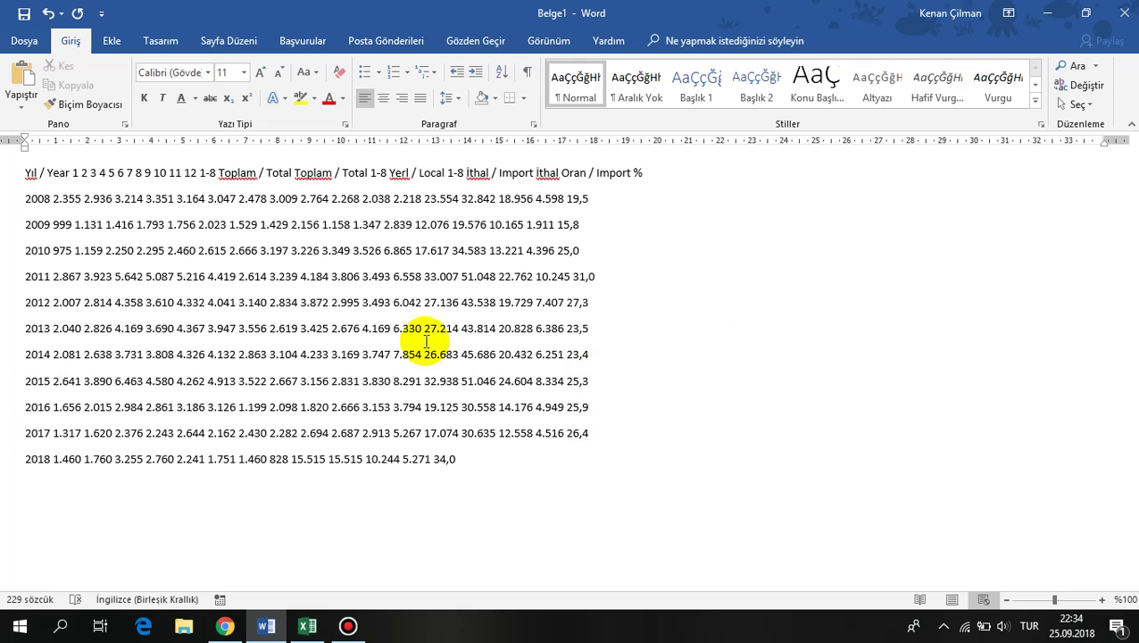
{"action": "left_click", "coordinate": [356, 303]}
Step: Delete the Yıl / Year header line in Word and copy all remaining 2008–2018 rows
{"action": "left_click_drag", "start_coordinate": [679, 167], "coordinate": [18, 170]}
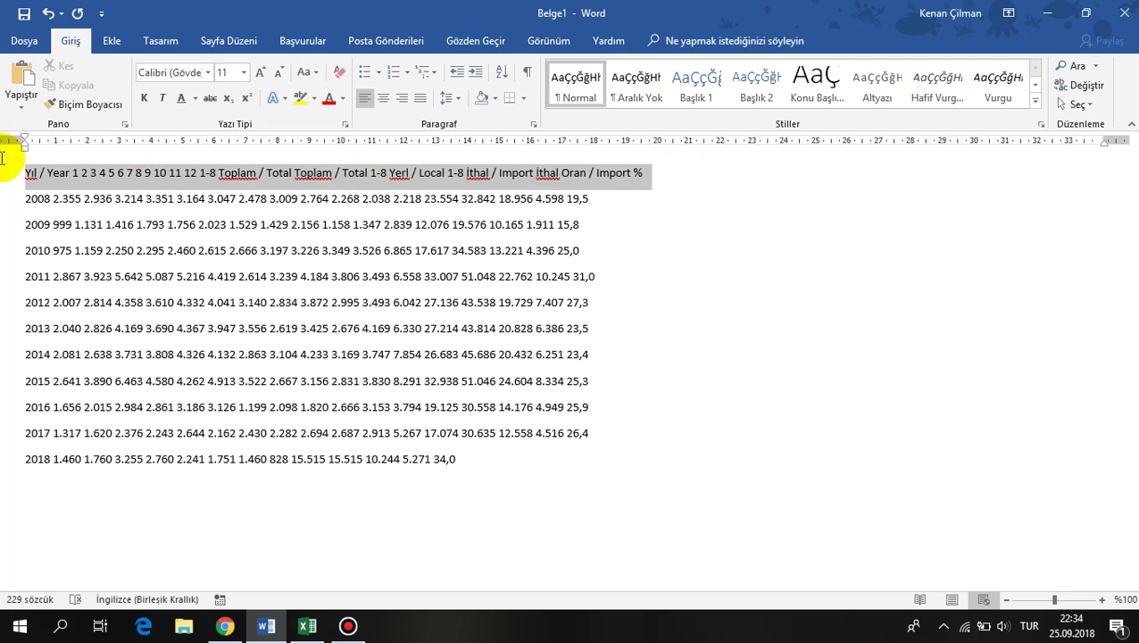
{"action": "key", "text": "Delete"}
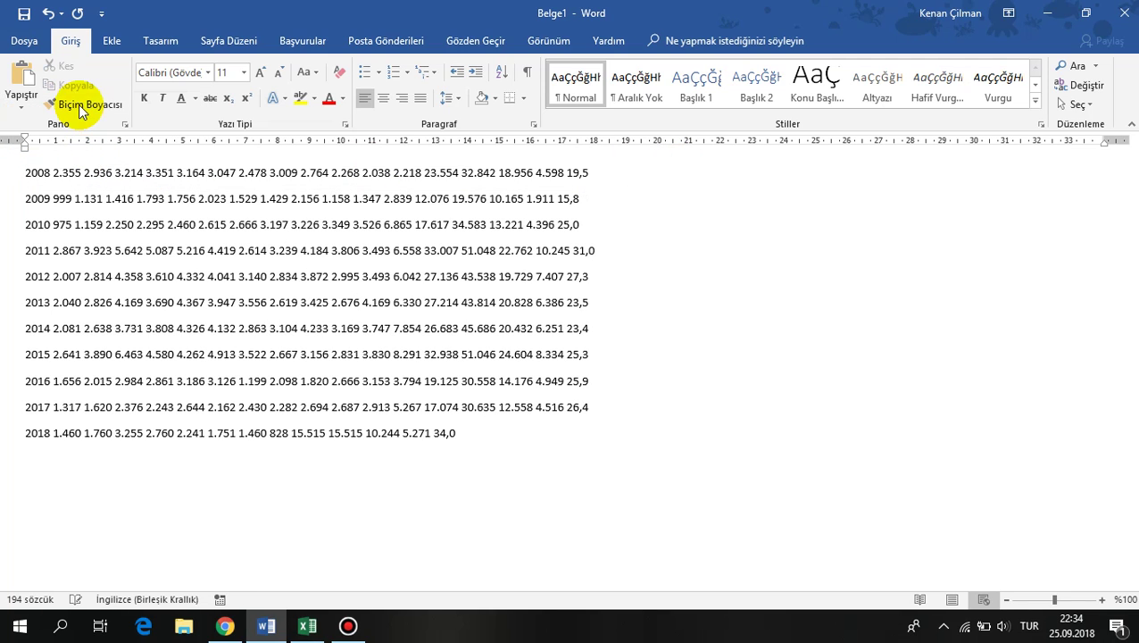
{"action": "key", "text": "ctrl+a"}
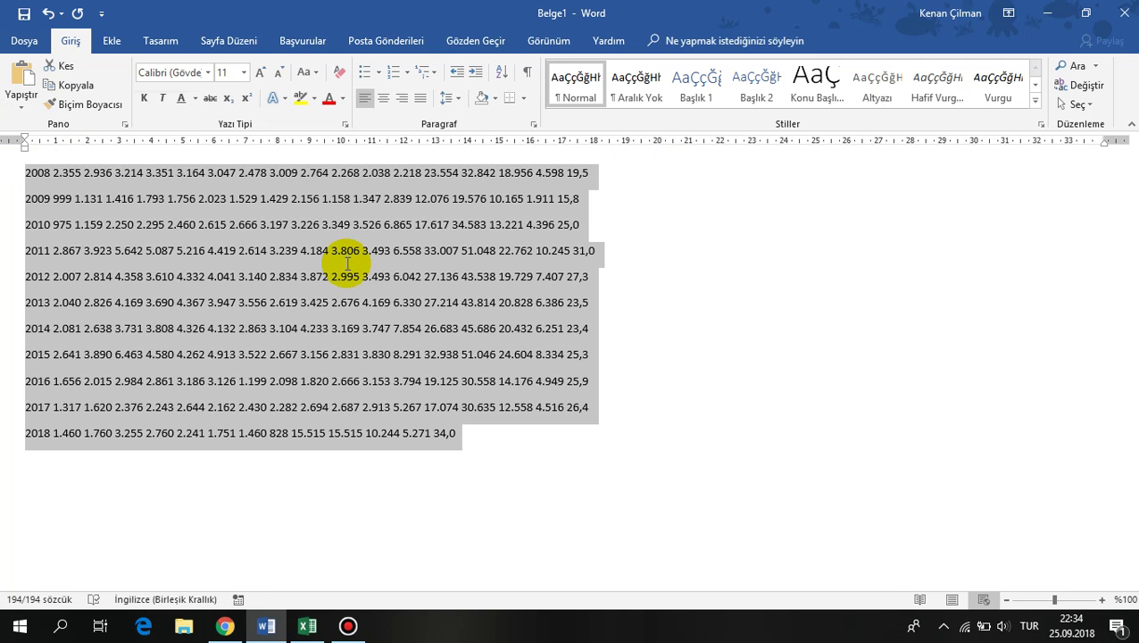
{"action": "right_click", "coordinate": [222, 225]}
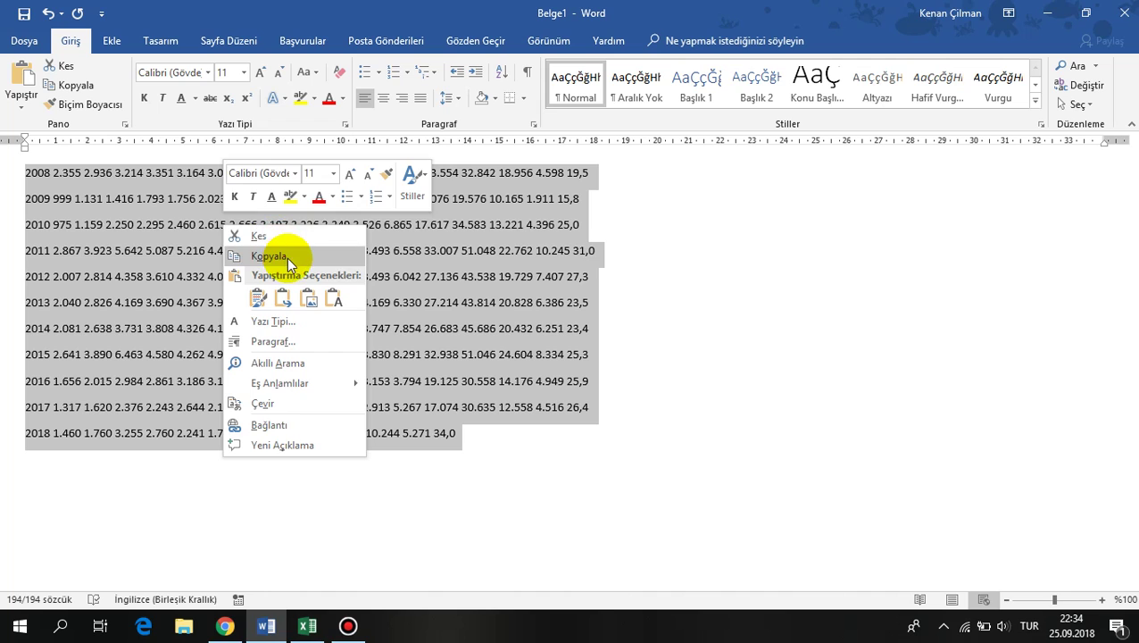
{"action": "left_click", "coordinate": [287, 257]}
{"action": "left_click", "coordinate": [307, 626]}
Step: Paste the copied year rows starting at B2 and widen column B to fit
{"action": "left_click", "coordinate": [64, 193]}
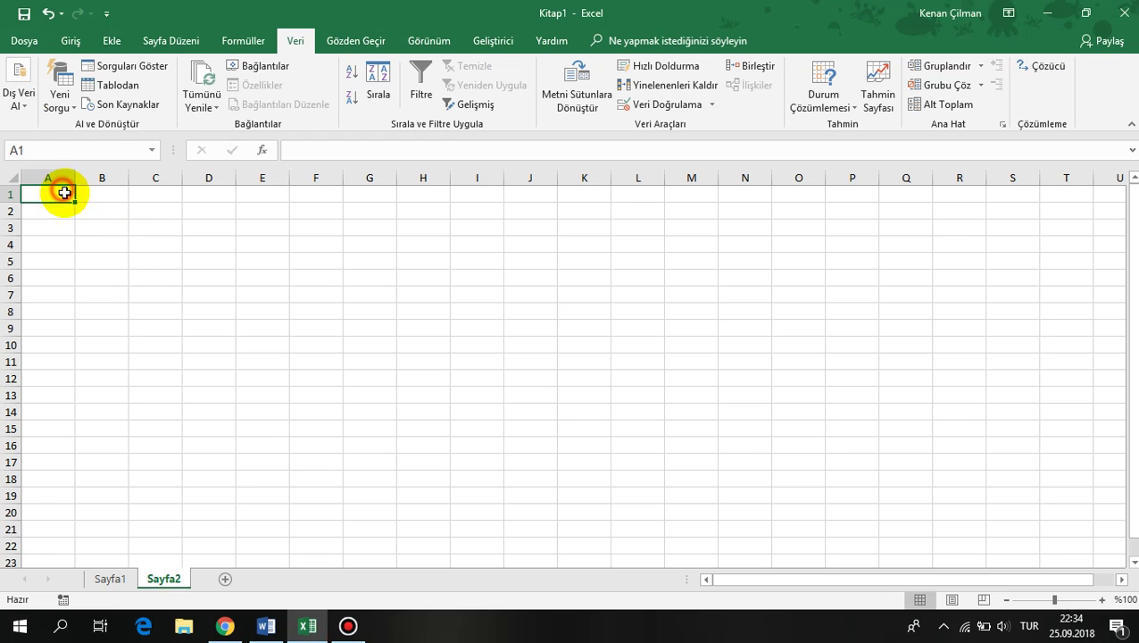
{"action": "left_click", "coordinate": [100, 212]}
{"action": "key", "text": "ctrl+v"}
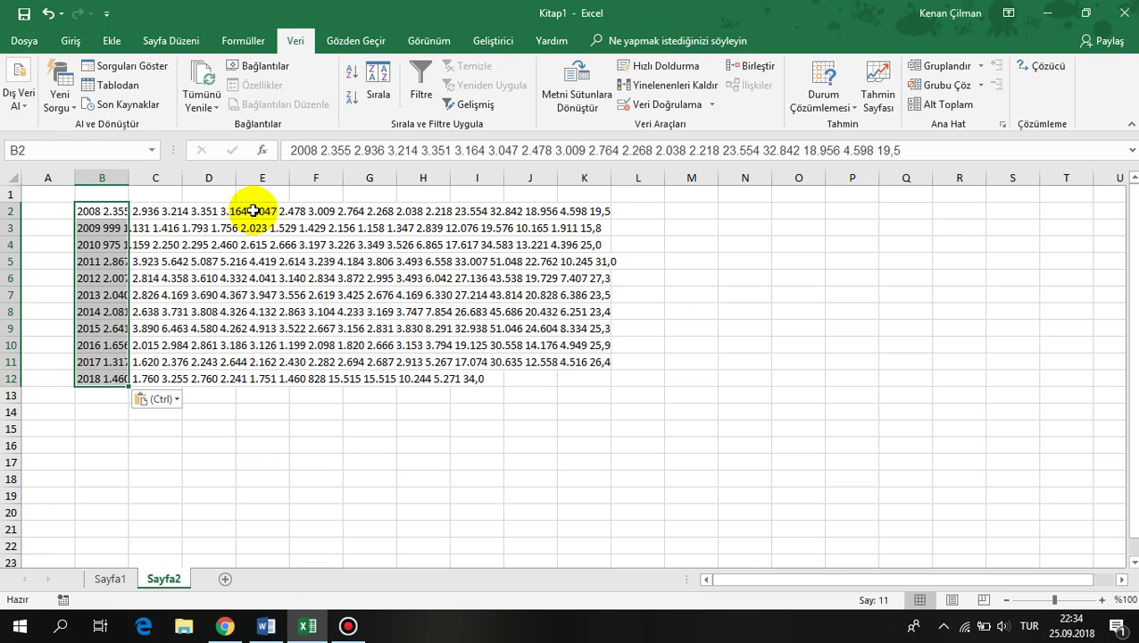
{"action": "left_click", "coordinate": [204, 444]}
{"action": "double_click", "coordinate": [131, 178]}
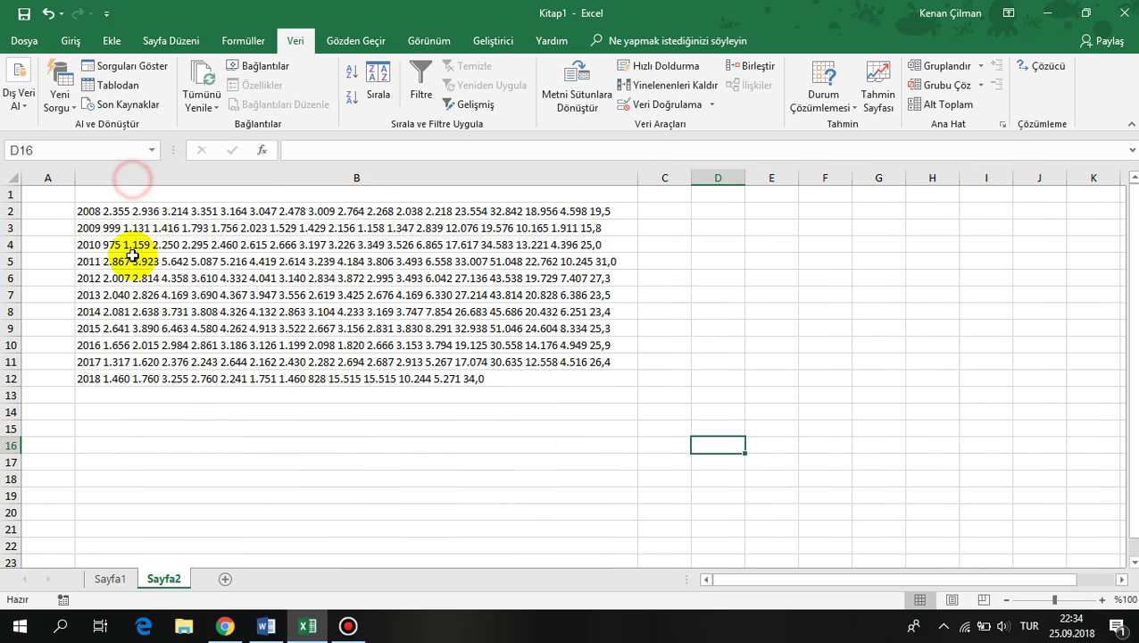
Step: Select the pasted yearly rows in column B, starting from B2
{"action": "left_click", "coordinate": [143, 212]}
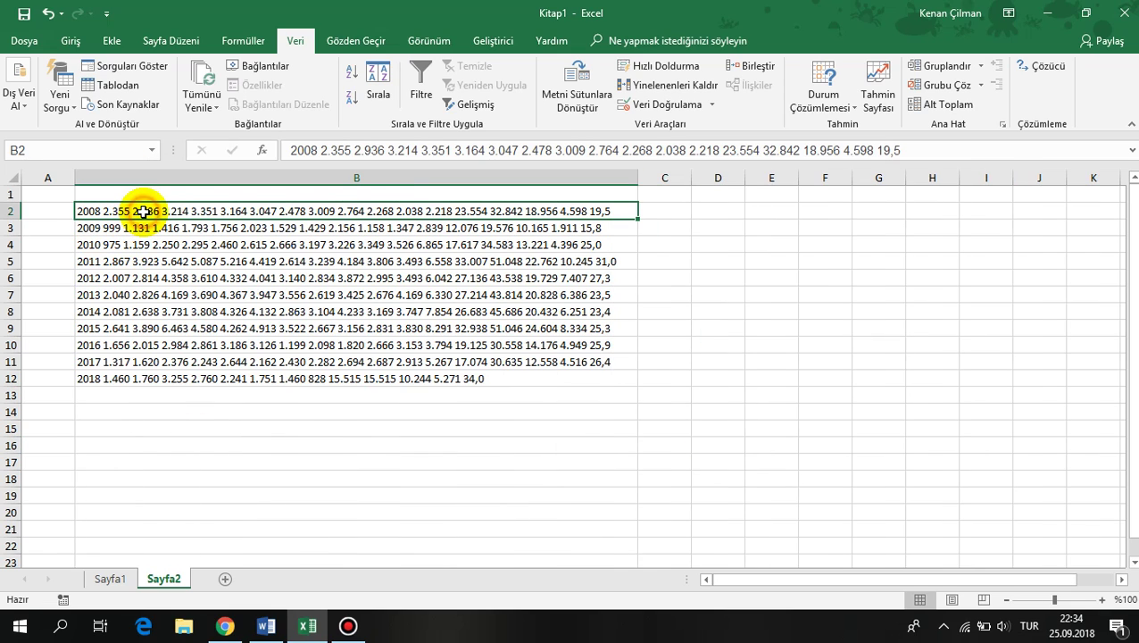
{"action": "left_click", "coordinate": [155, 277]}
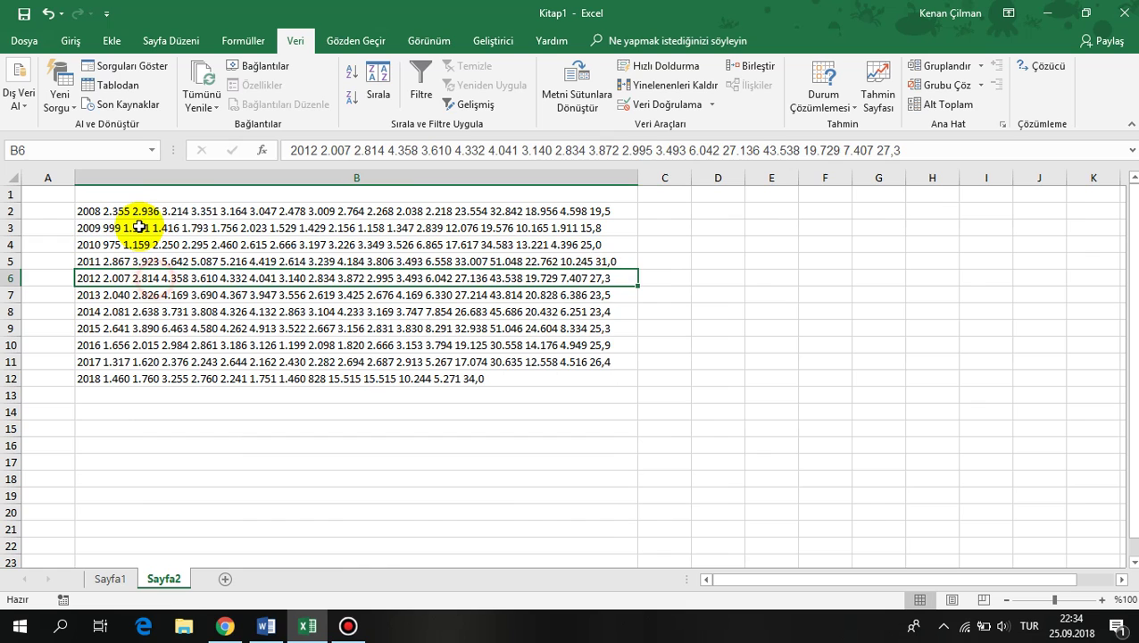
{"action": "left_click_drag", "start_coordinate": [141, 214], "coordinate": [143, 372]}
{"action": "left_click", "coordinate": [140, 368]}
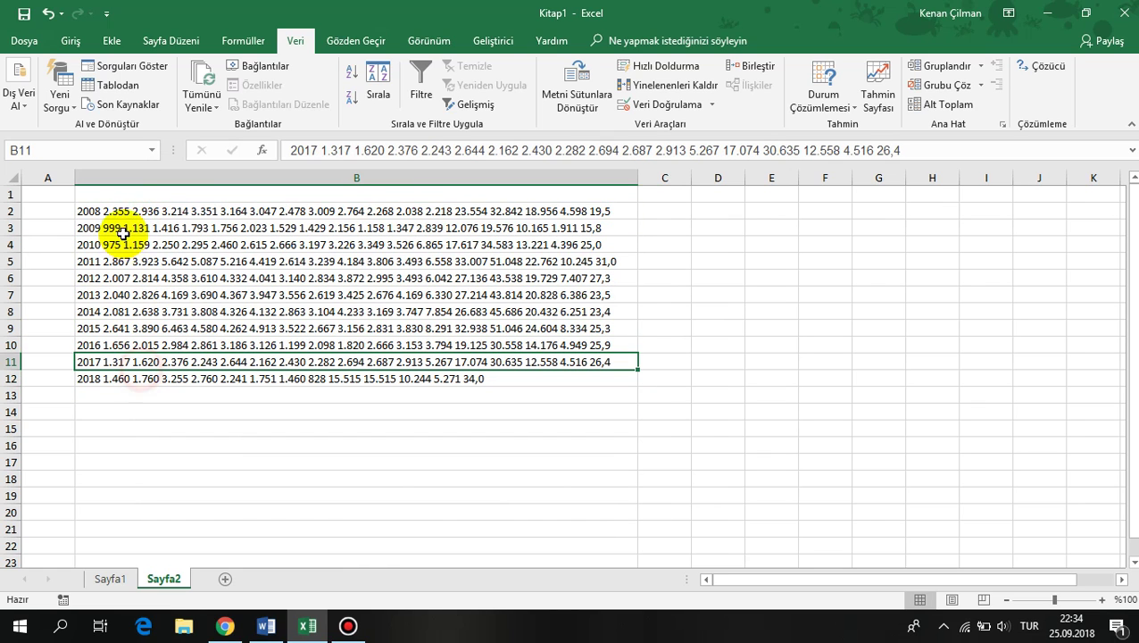
{"action": "left_click", "coordinate": [135, 213]}
{"action": "left_click", "coordinate": [134, 244]}
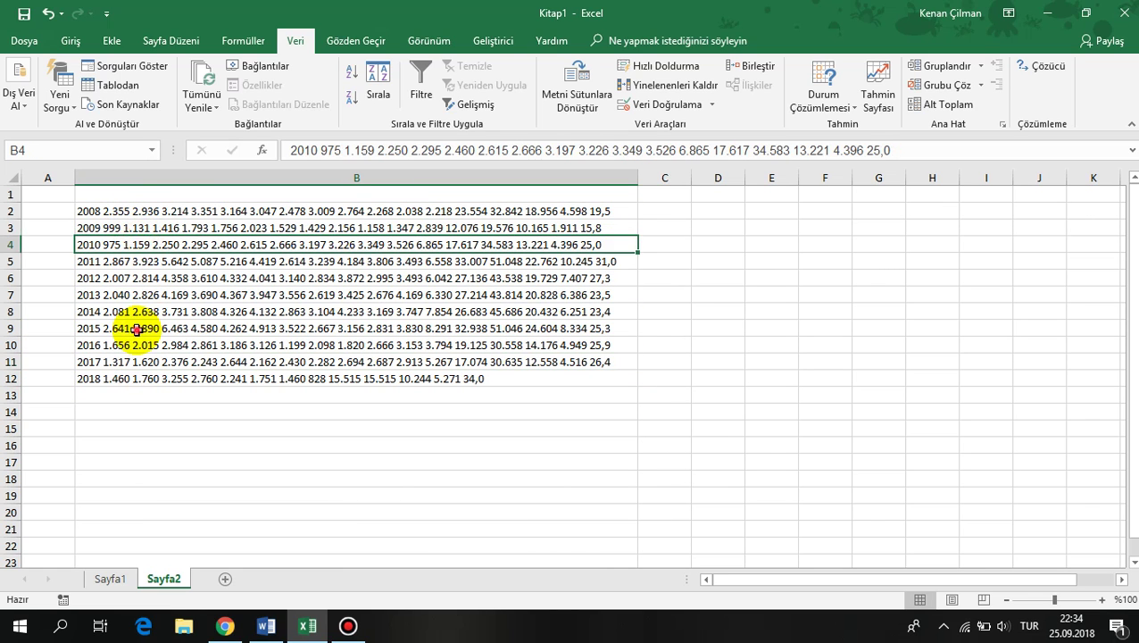
{"action": "left_click", "coordinate": [134, 328]}
{"action": "left_click_drag", "start_coordinate": [147, 212], "coordinate": [127, 378]}
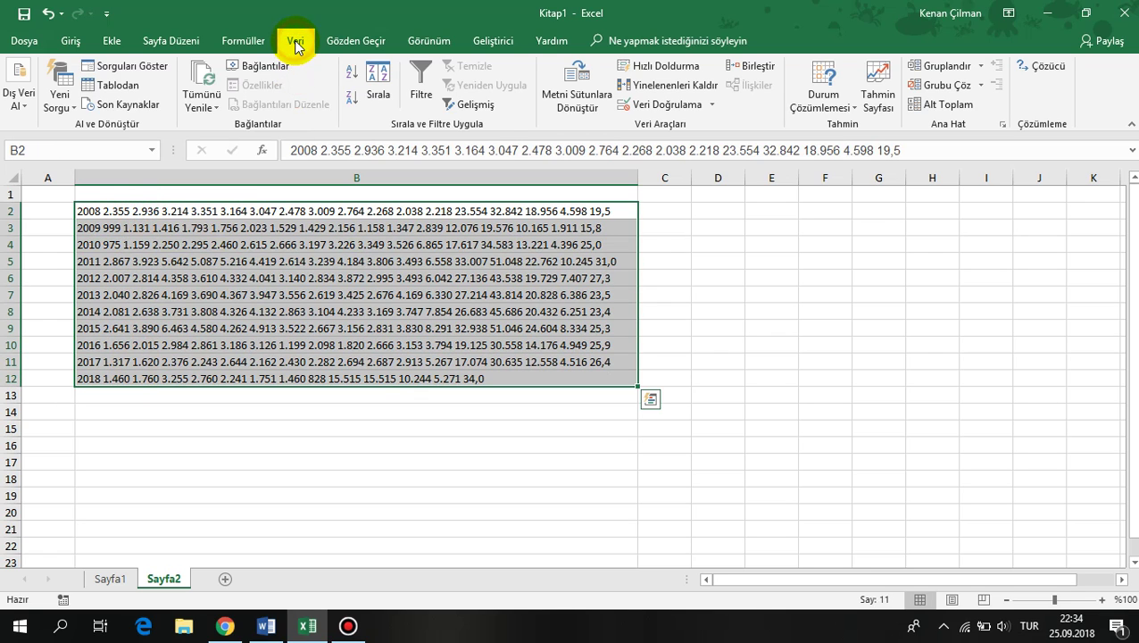
Step: Split the column B rows with Text to Columns, delimited by Space only, Tab unchecked
{"action": "left_click", "coordinate": [565, 93]}
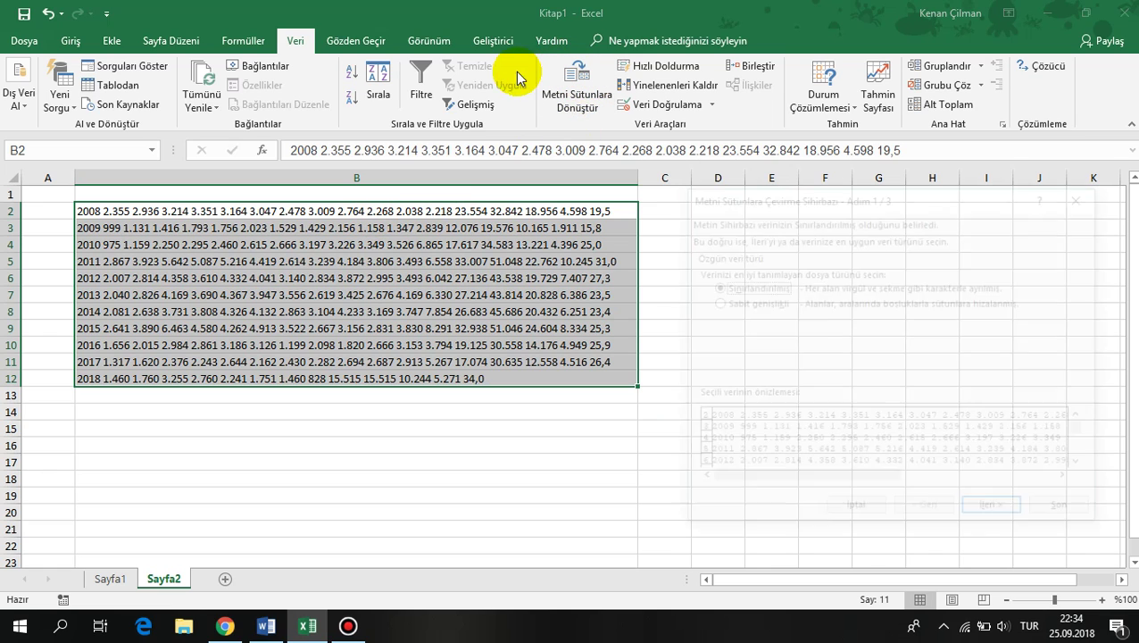
{"action": "left_click", "coordinate": [712, 286]}
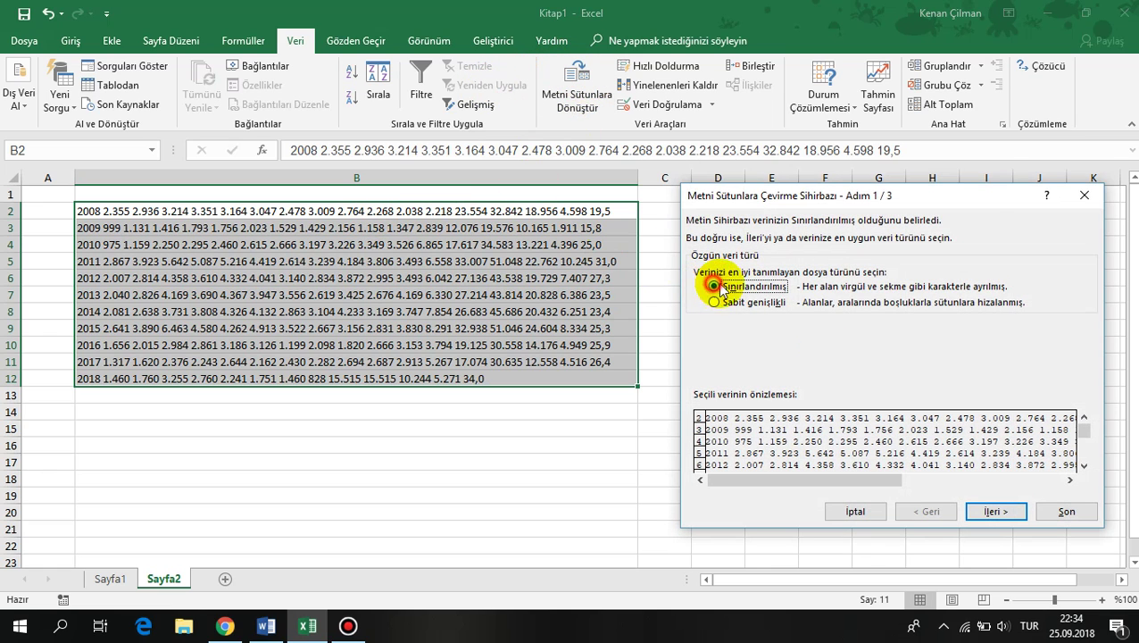
{"action": "left_click", "coordinate": [995, 511]}
{"action": "left_click", "coordinate": [700, 316]}
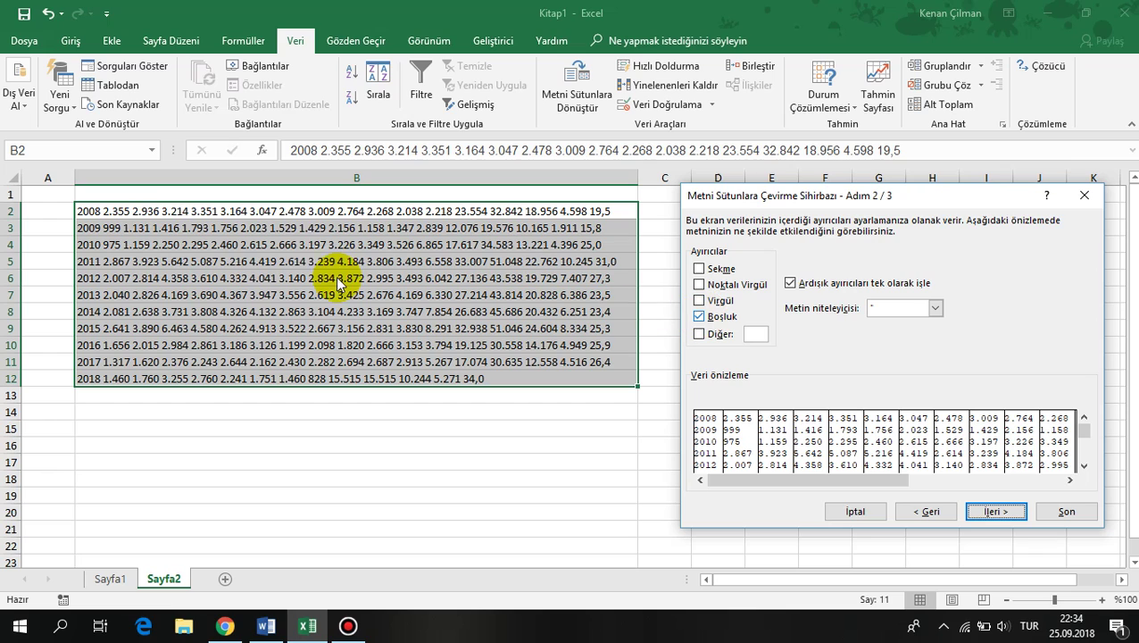
{"action": "left_click", "coordinate": [700, 269]}
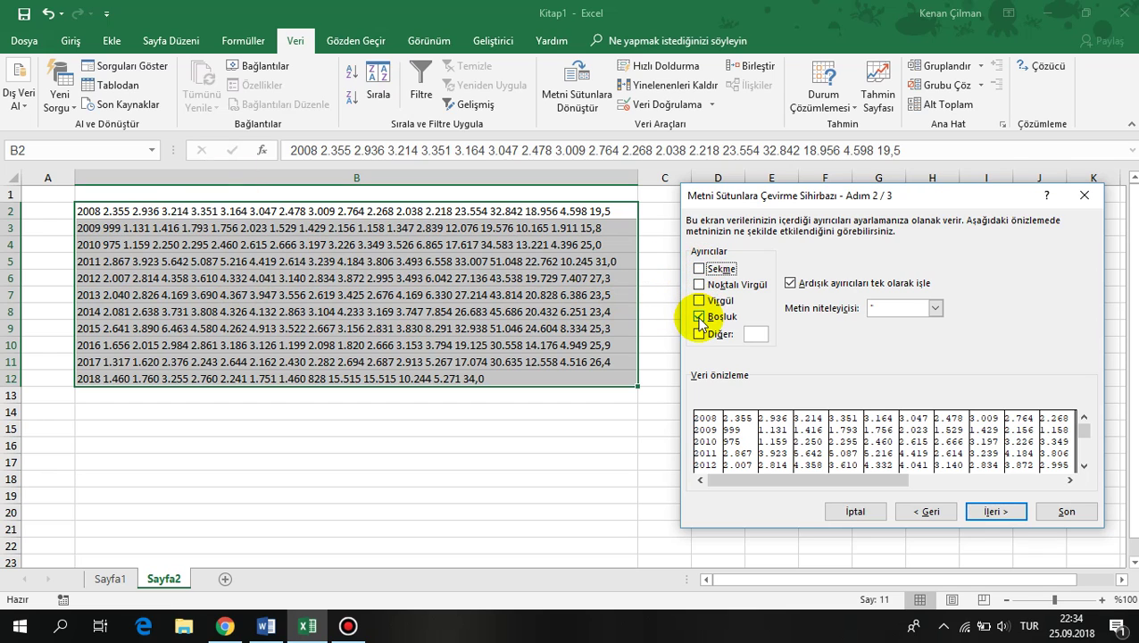
{"action": "left_click", "coordinate": [699, 316]}
{"action": "left_click", "coordinate": [700, 316]}
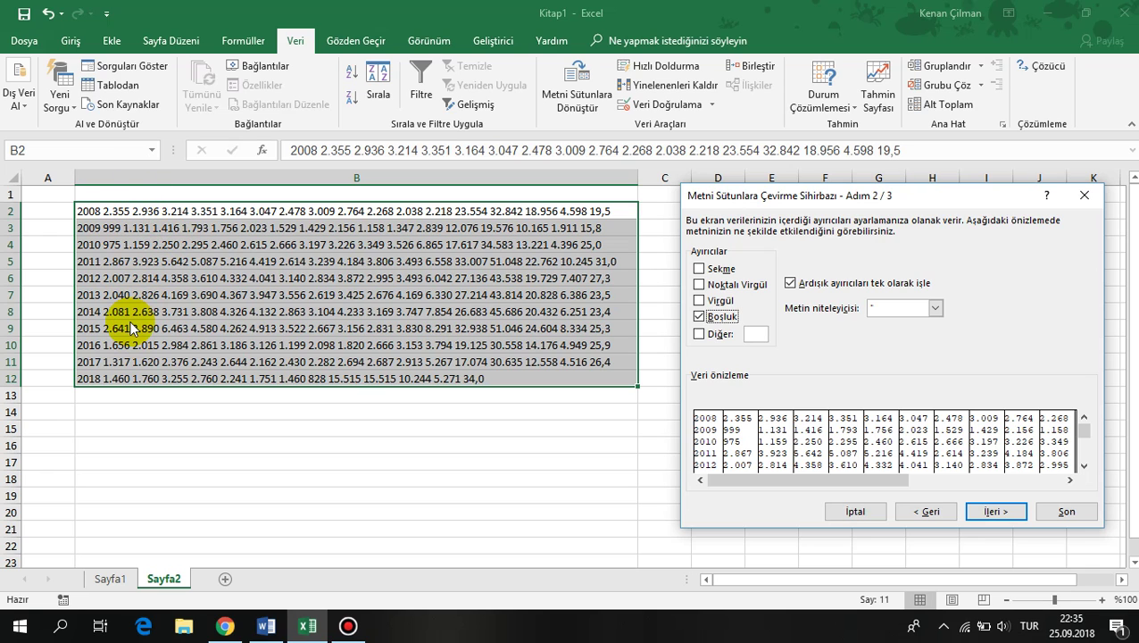
{"action": "left_click", "coordinate": [1004, 511]}
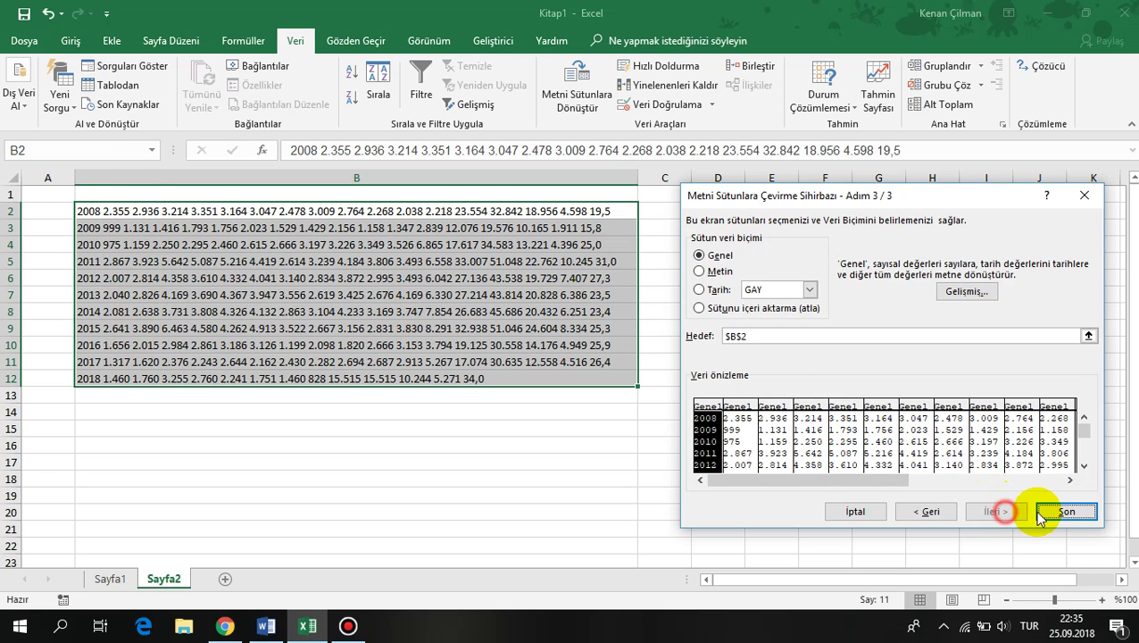
{"action": "left_click", "coordinate": [1059, 516]}
{"action": "left_click", "coordinate": [363, 282]}
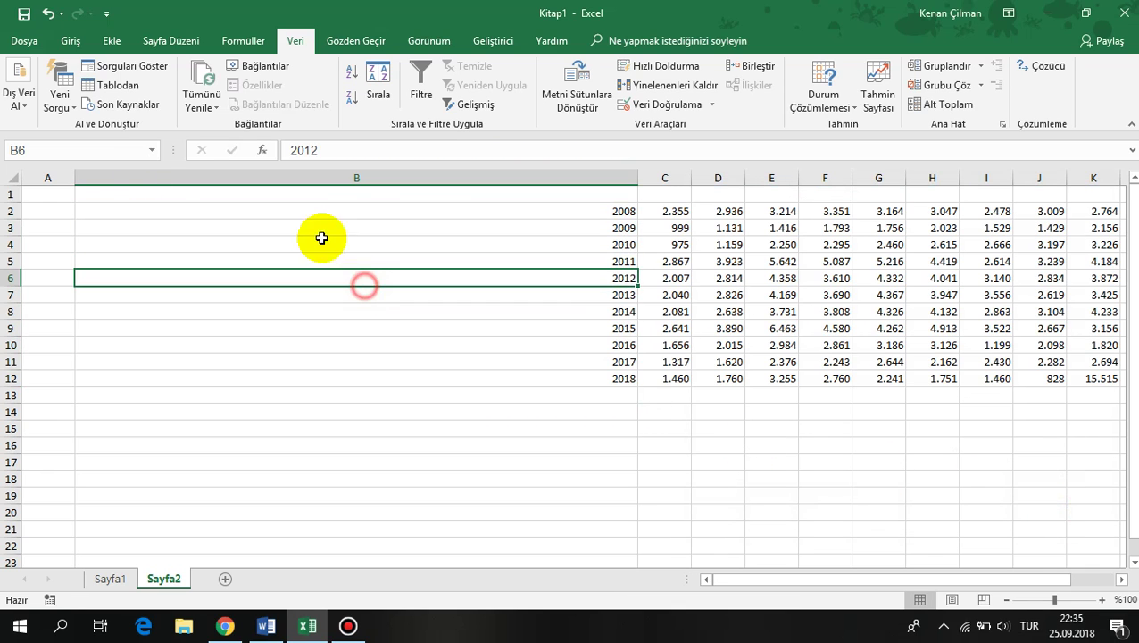
Step: Autofit all columns of the sheet to their contents
{"action": "left_click", "coordinate": [15, 177]}
{"action": "double_click", "coordinate": [75, 177]}
{"action": "left_click", "coordinate": [414, 264]}
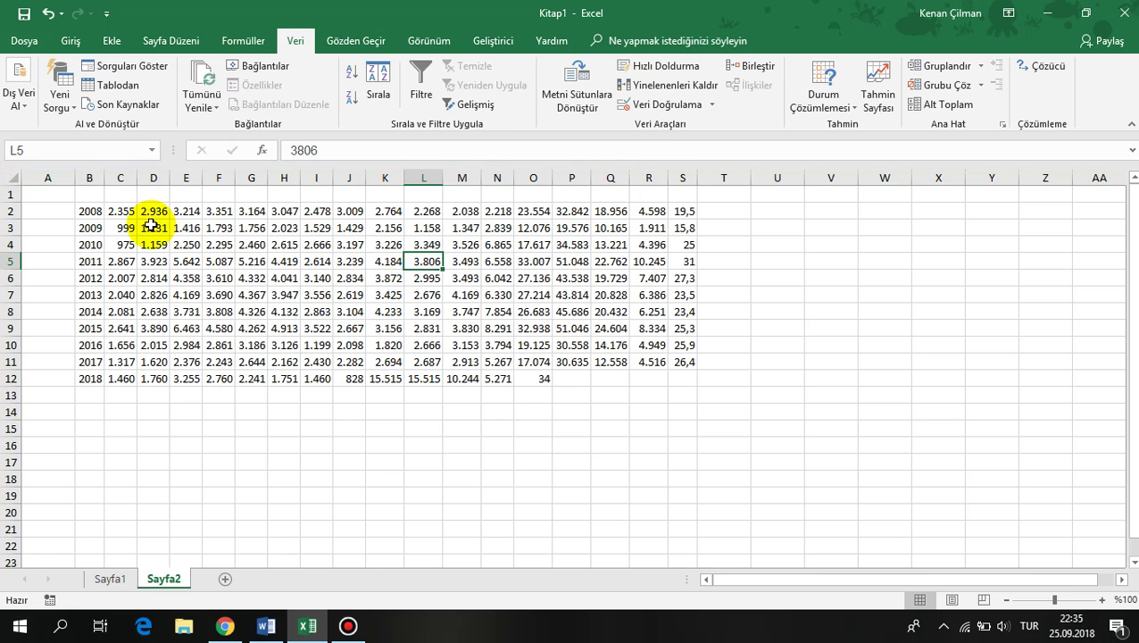
{"action": "left_click", "coordinate": [532, 379]}
{"action": "left_click_drag", "start_coordinate": [89, 211], "coordinate": [649, 395]}
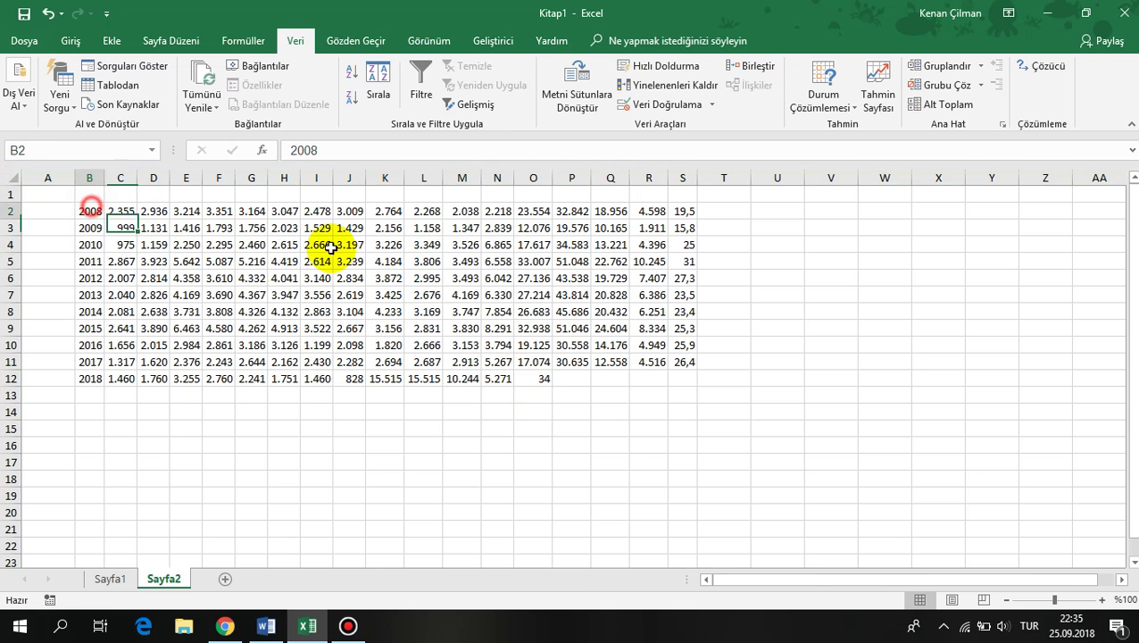
Step: Enter month numbers 1 and 2 in C1:D1 and fill the series through 12
{"action": "left_click", "coordinate": [121, 194]}
{"action": "type", "text": "1"}
{"action": "left_click", "coordinate": [151, 193]}
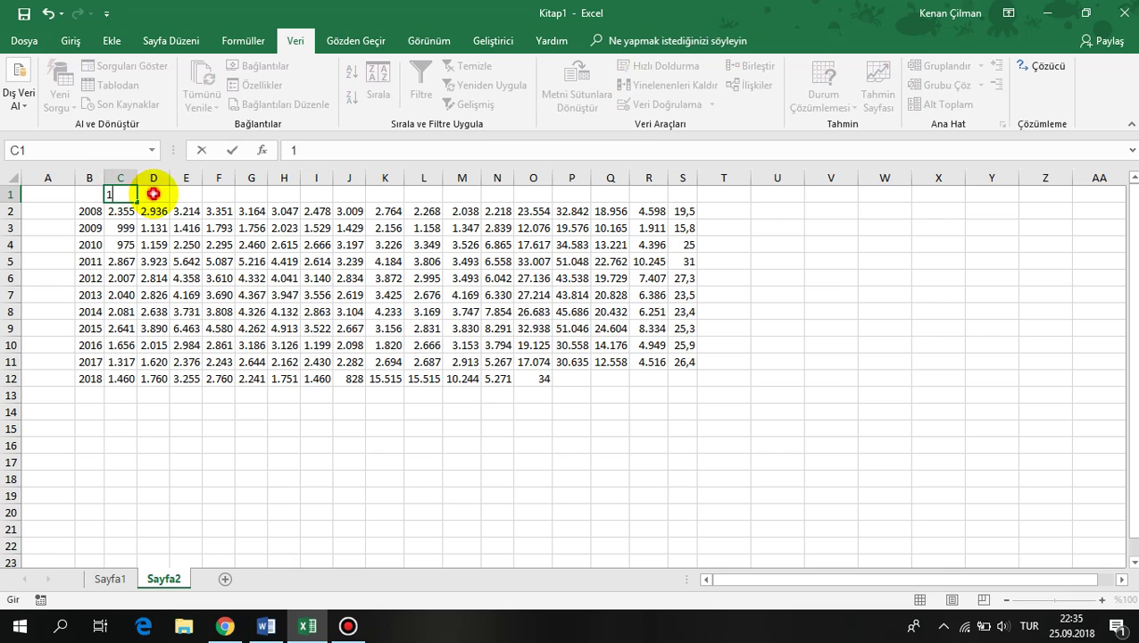
{"action": "type", "text": "2"}
{"action": "mouse_move", "coordinate": [120, 194]}
{"action": "left_mouse_down"}
{"action": "mouse_move", "coordinate": [523, 210]}
{"action": "mouse_move", "coordinate": [720, 175]}
{"action": "left_mouse_up"}
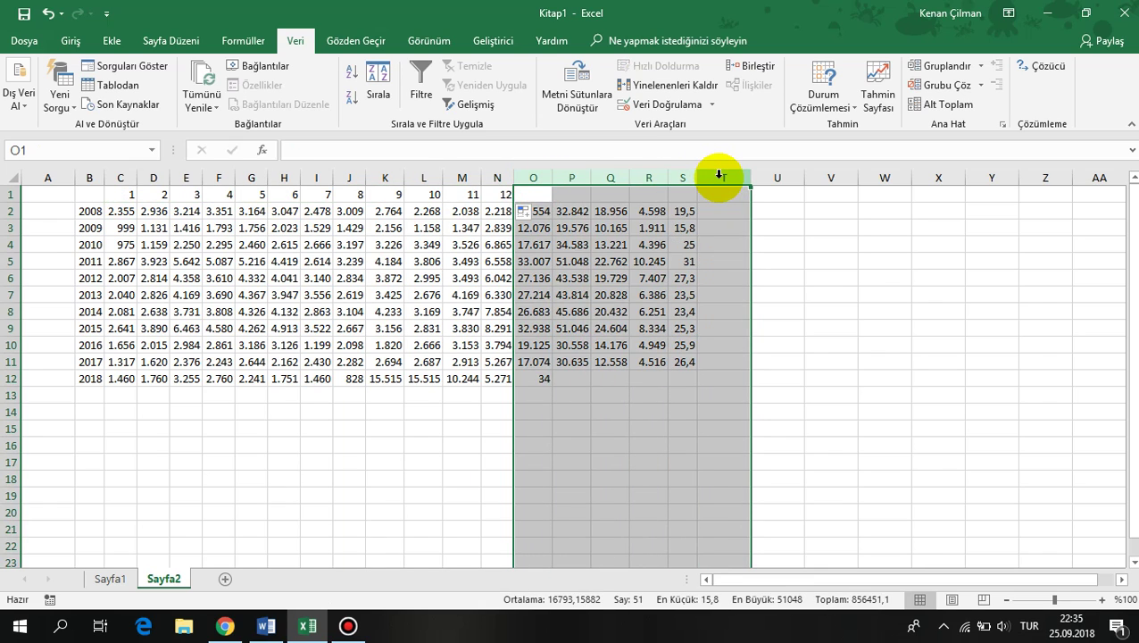
Step: Clear the total columns O–T and spot-check figures against the OSD report
{"action": "key", "text": "Delete"}
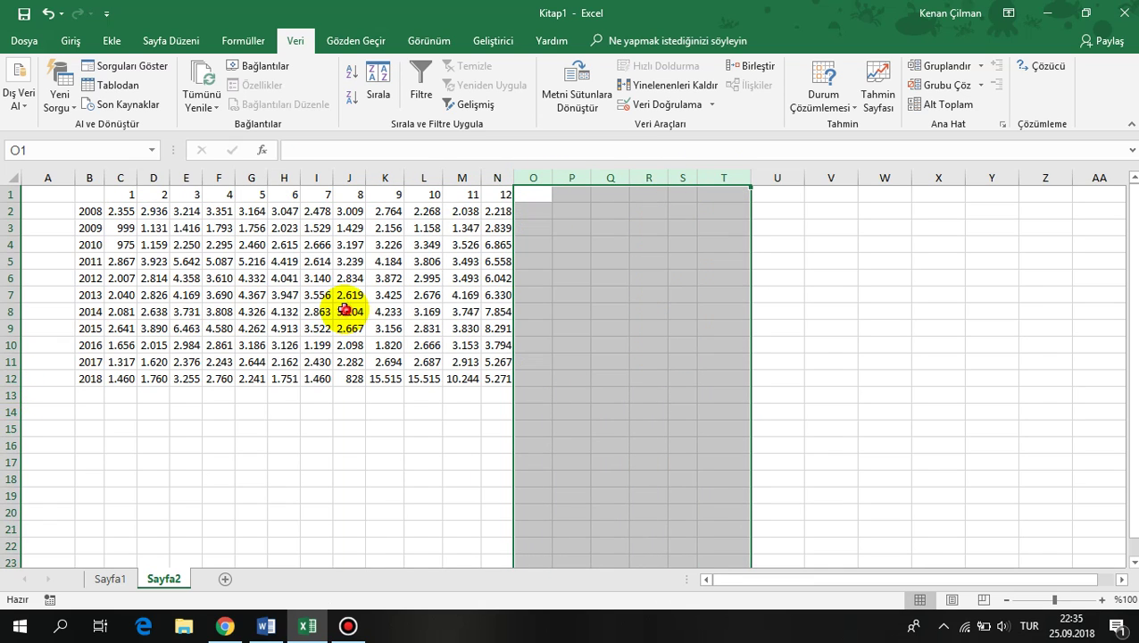
{"action": "left_click", "coordinate": [345, 310]}
{"action": "left_click_drag", "start_coordinate": [446, 371], "coordinate": [35, 379]}
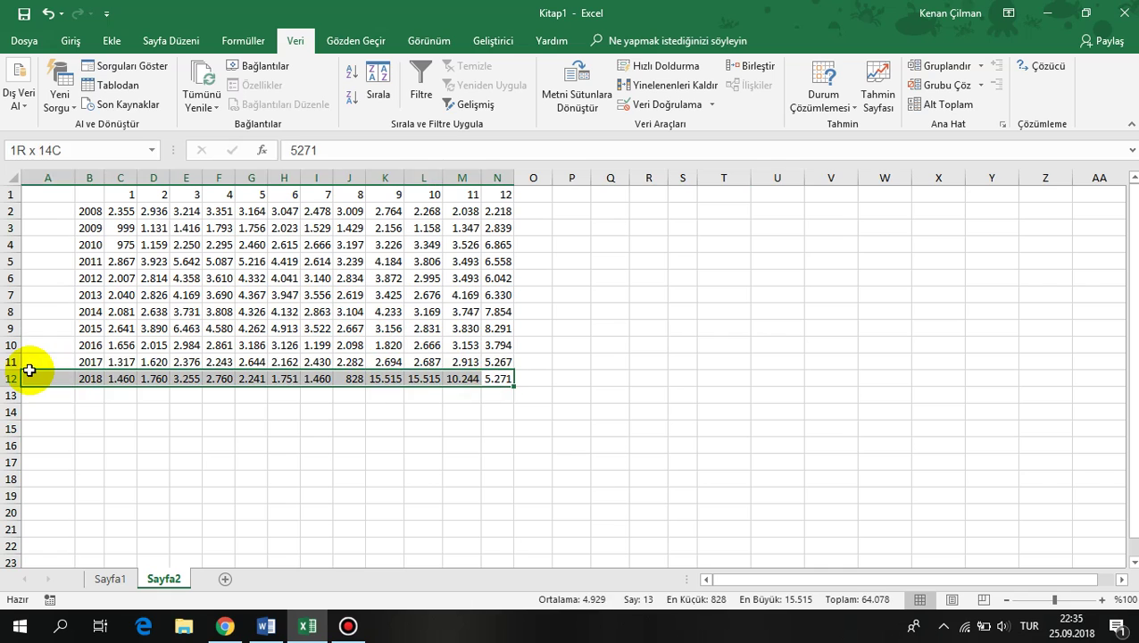
{"action": "left_click", "coordinate": [153, 312]}
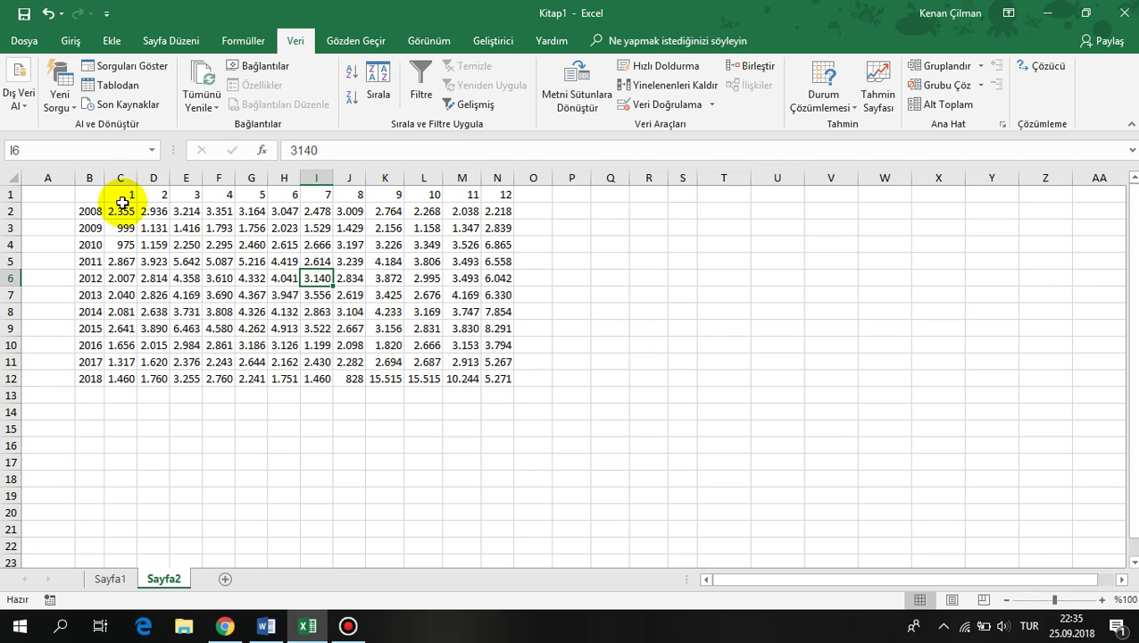
{"action": "left_click", "coordinate": [219, 227]}
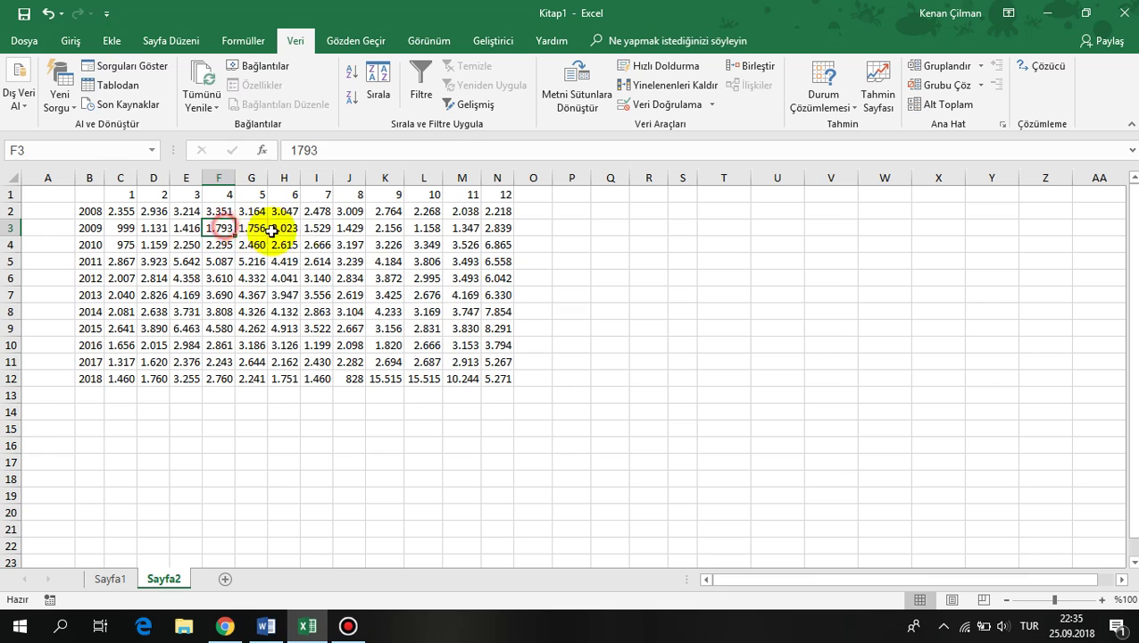
{"action": "left_click_drag", "start_coordinate": [348, 228], "coordinate": [424, 327]}
{"action": "left_click", "coordinate": [252, 264]}
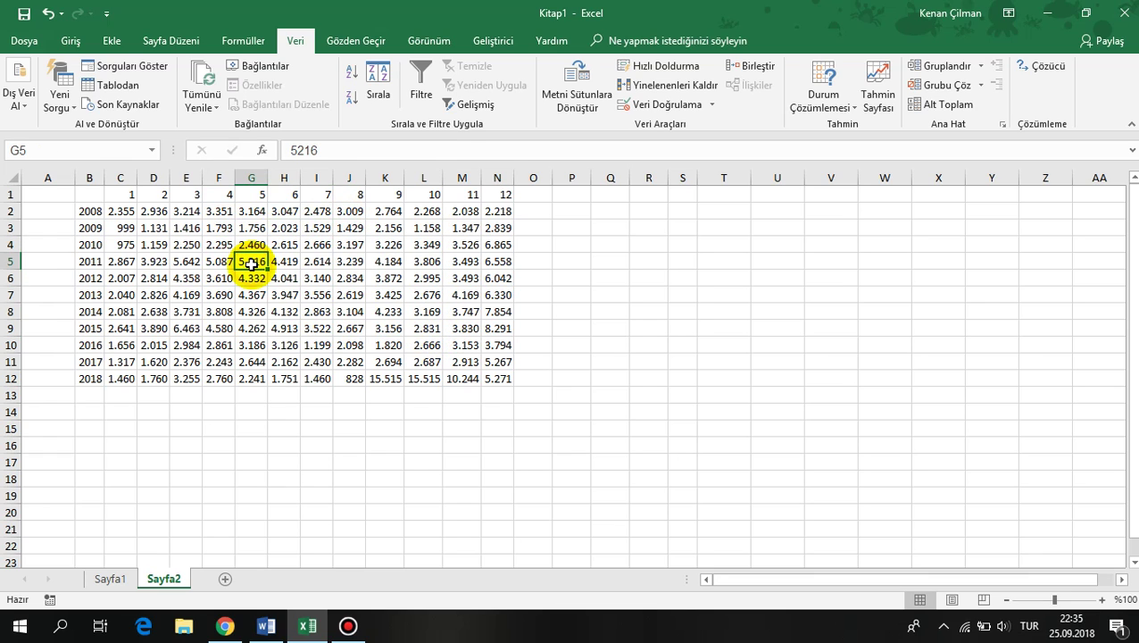
{"action": "left_click", "coordinate": [340, 247]}
{"action": "left_click", "coordinate": [424, 309]}
{"action": "left_click", "coordinate": [225, 248]}
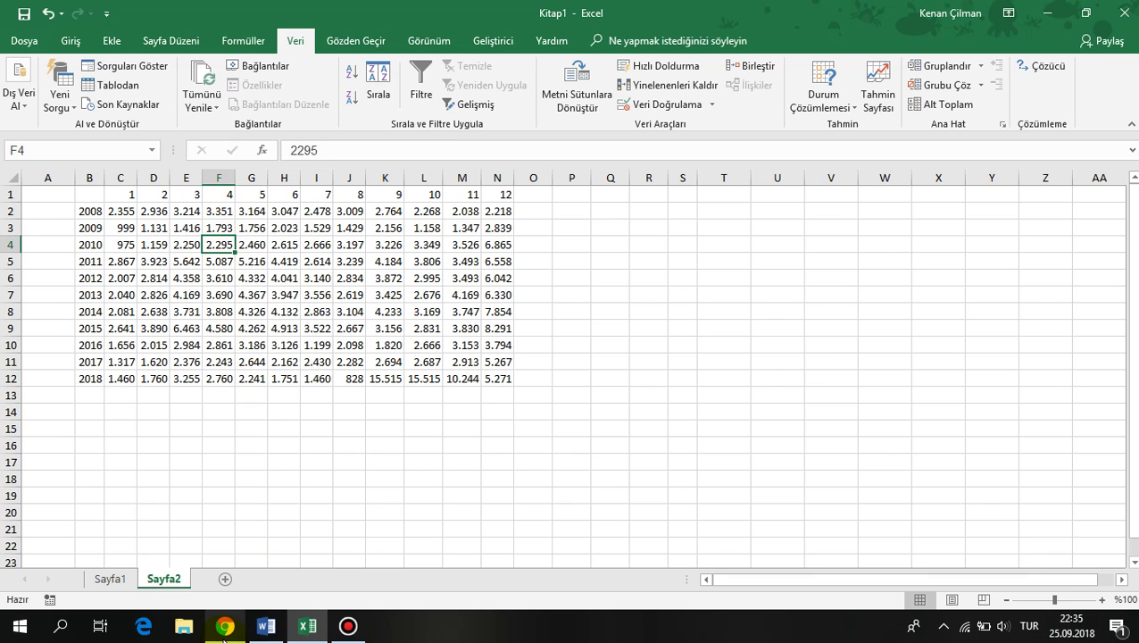
{"action": "left_click", "coordinate": [225, 626]}
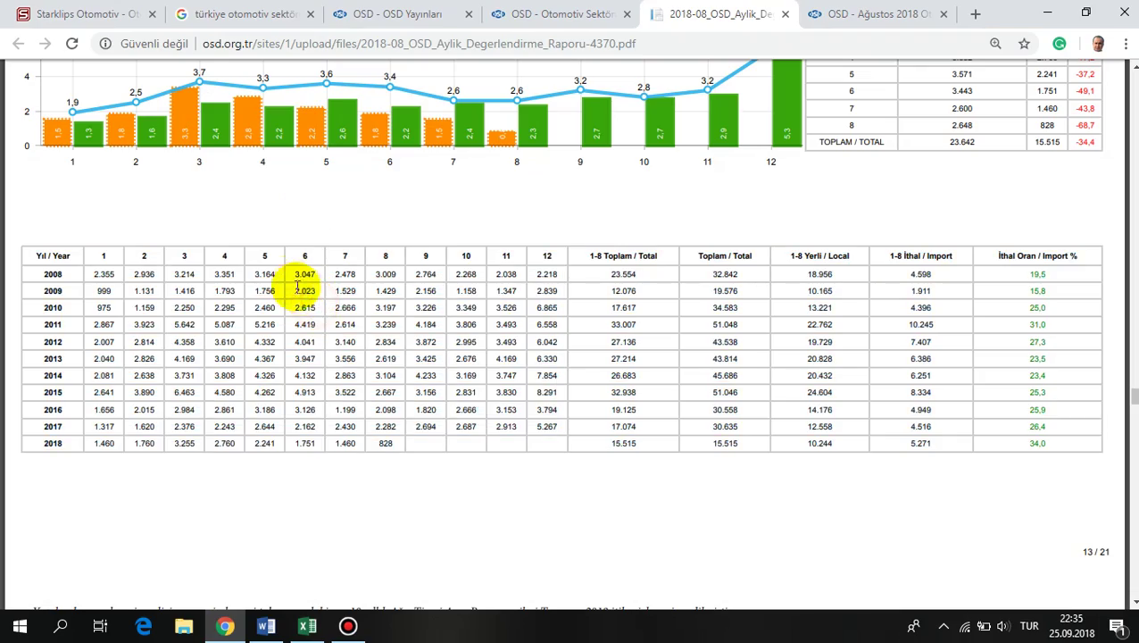
Step: Select the 2008–2018 monthly sales table on PDF page 11, then switch over to Word
{"action": "scroll", "coordinate": [295, 285], "scroll_direction": "down", "scroll_amount": 2}
{"action": "scroll", "coordinate": [285, 276], "scroll_direction": "down", "scroll_amount": 4}
{"action": "scroll", "coordinate": [286, 277], "scroll_direction": "down", "scroll_amount": 2}
{"action": "scroll", "coordinate": [285, 273], "scroll_direction": "up", "scroll_amount": 5}
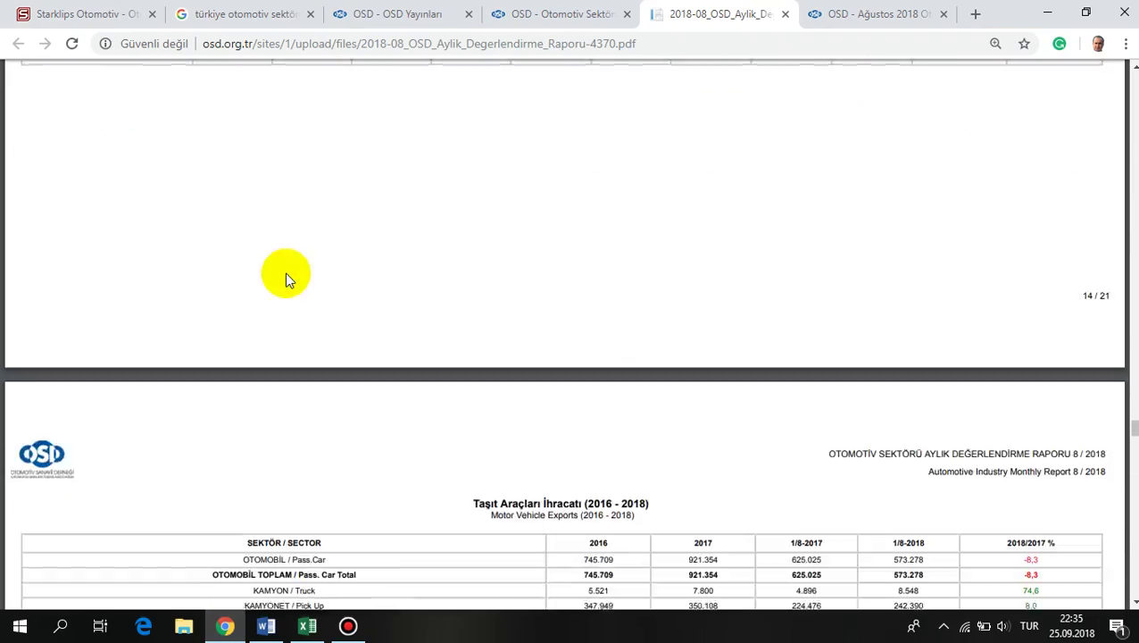
{"action": "scroll", "coordinate": [285, 272], "scroll_direction": "up", "scroll_amount": 5}
{"action": "scroll", "coordinate": [284, 272], "scroll_direction": "up", "scroll_amount": 5}
{"action": "scroll", "coordinate": [286, 275], "scroll_direction": "up", "scroll_amount": 5}
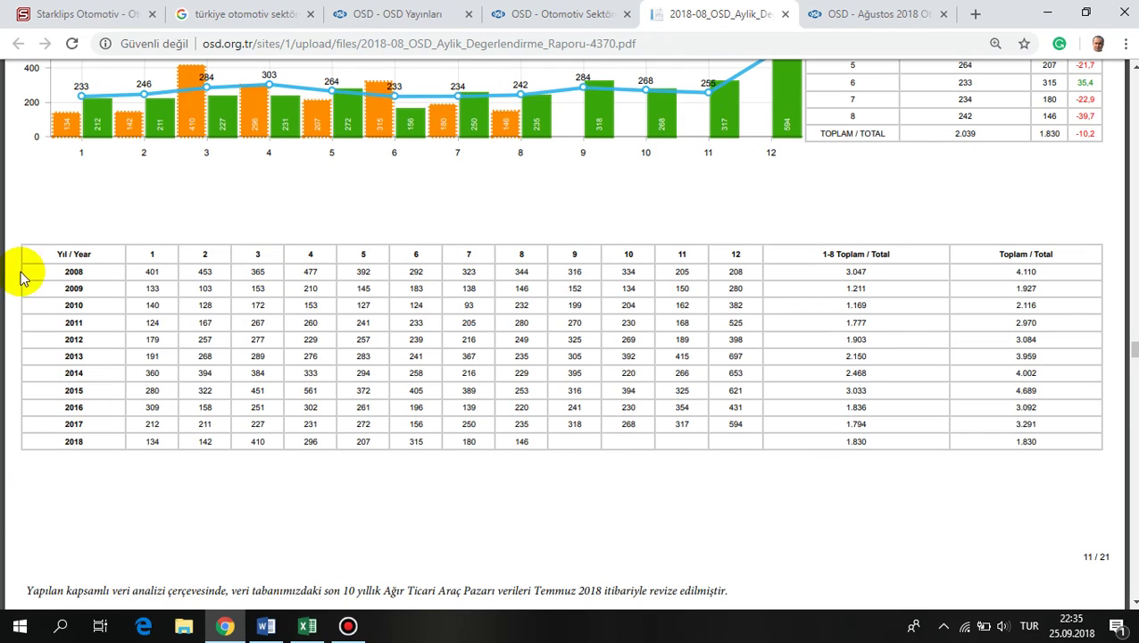
{"action": "left_click_drag", "start_coordinate": [45, 255], "coordinate": [1042, 441]}
{"action": "key", "text": "ctrl+c"}
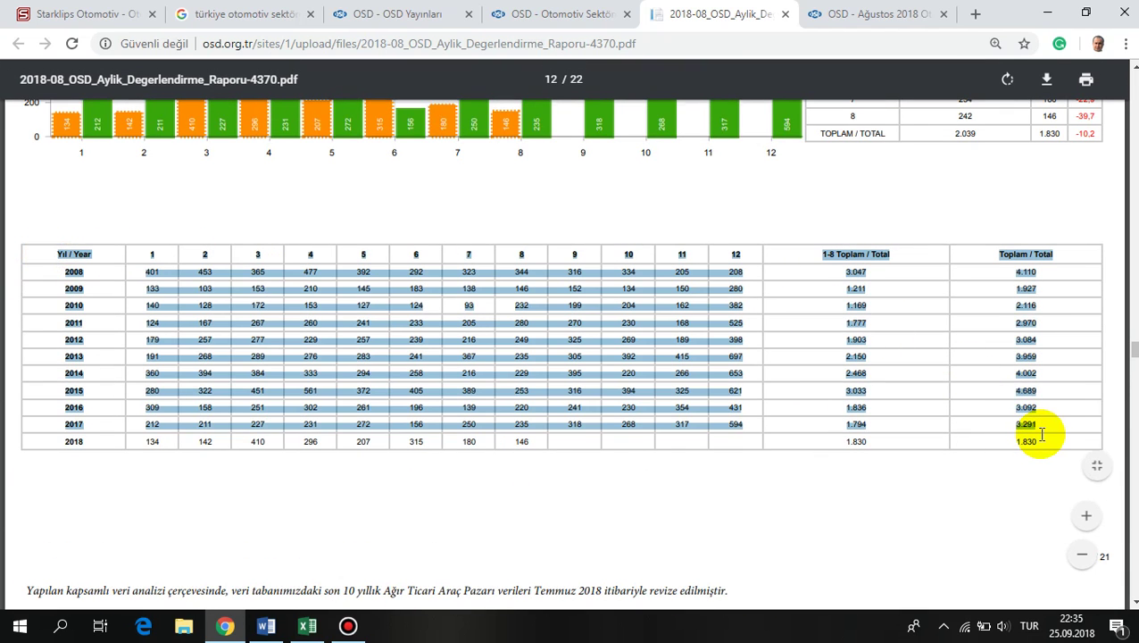
{"action": "left_click", "coordinate": [312, 632]}
{"action": "left_click", "coordinate": [279, 628]}
Step: Replace the old Word text with the pasted PDF sales table
{"action": "key", "text": "ctrl+a"}
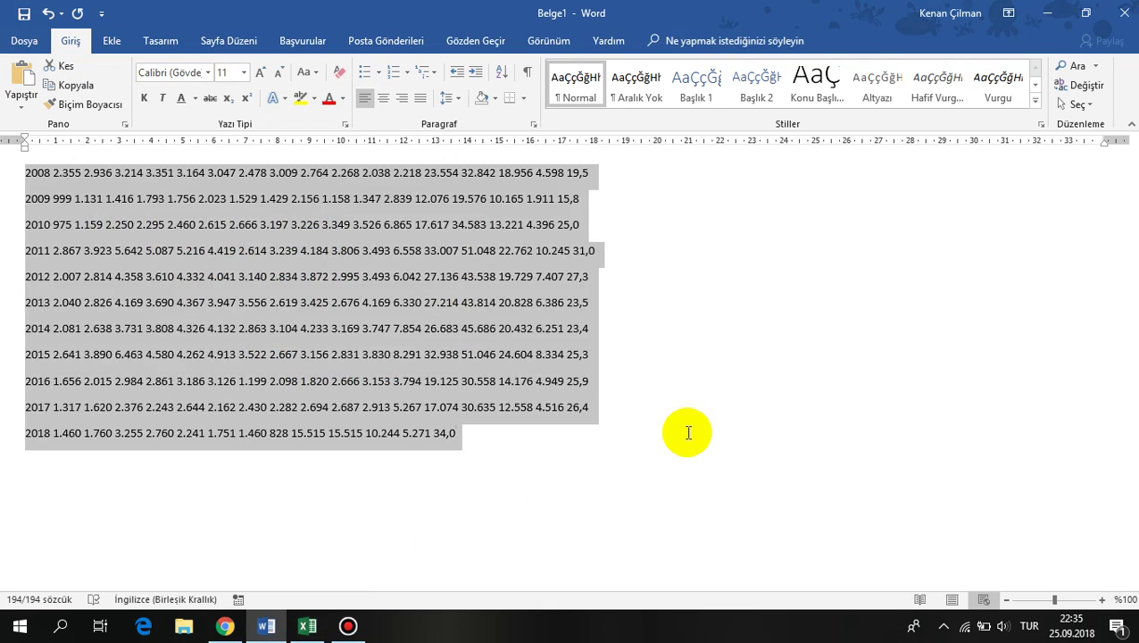
{"action": "key", "text": "Delete"}
{"action": "key", "text": "ctrl+v"}
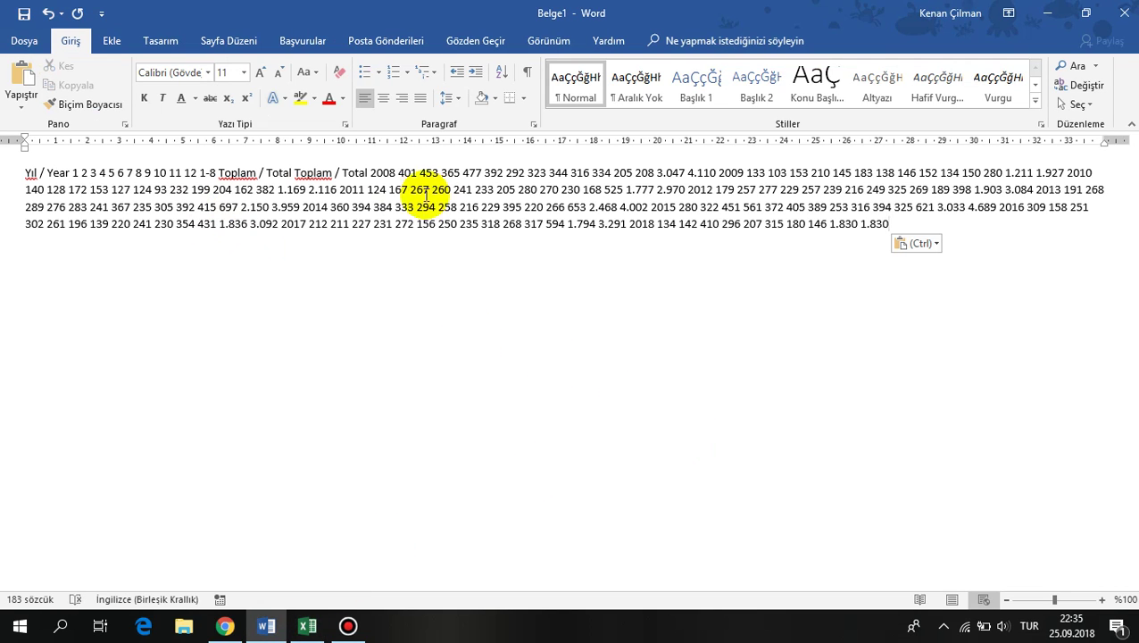
Step: Put the 2008 through 2013 figures each on their own line
{"action": "left_click", "coordinate": [370, 172]}
{"action": "key", "text": "Return"}
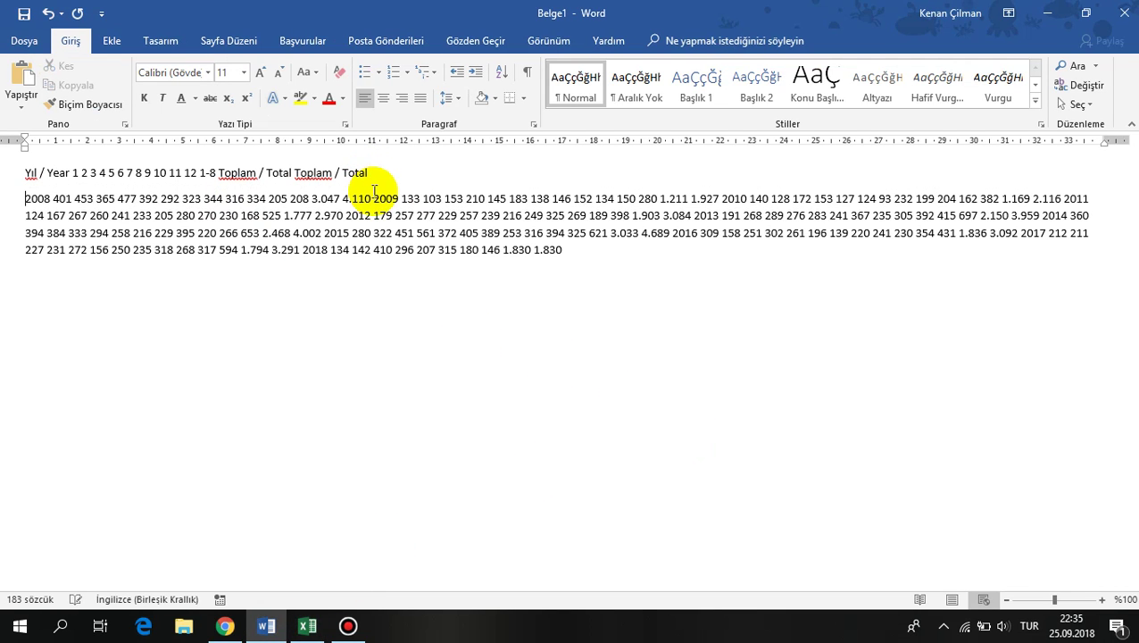
{"action": "left_click", "coordinate": [373, 198]}
{"action": "key", "text": "Return"}
{"action": "left_click", "coordinate": [371, 224]}
{"action": "key", "text": "Return"}
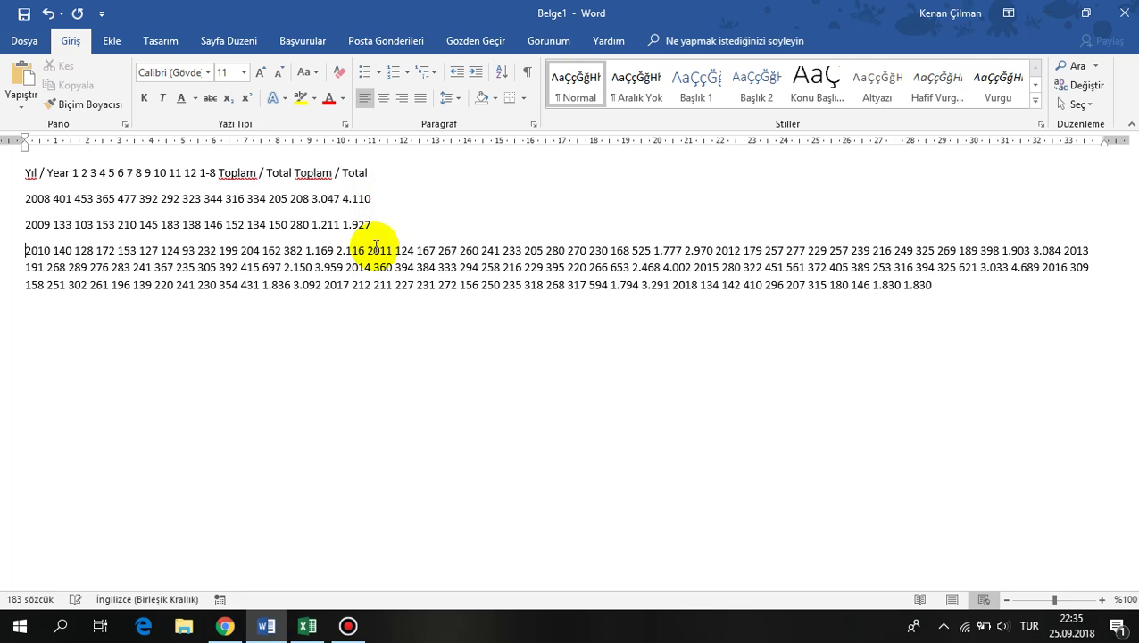
{"action": "left_click", "coordinate": [368, 252]}
{"action": "key", "text": "Return"}
{"action": "left_click", "coordinate": [373, 277]}
{"action": "key", "text": "Return"}
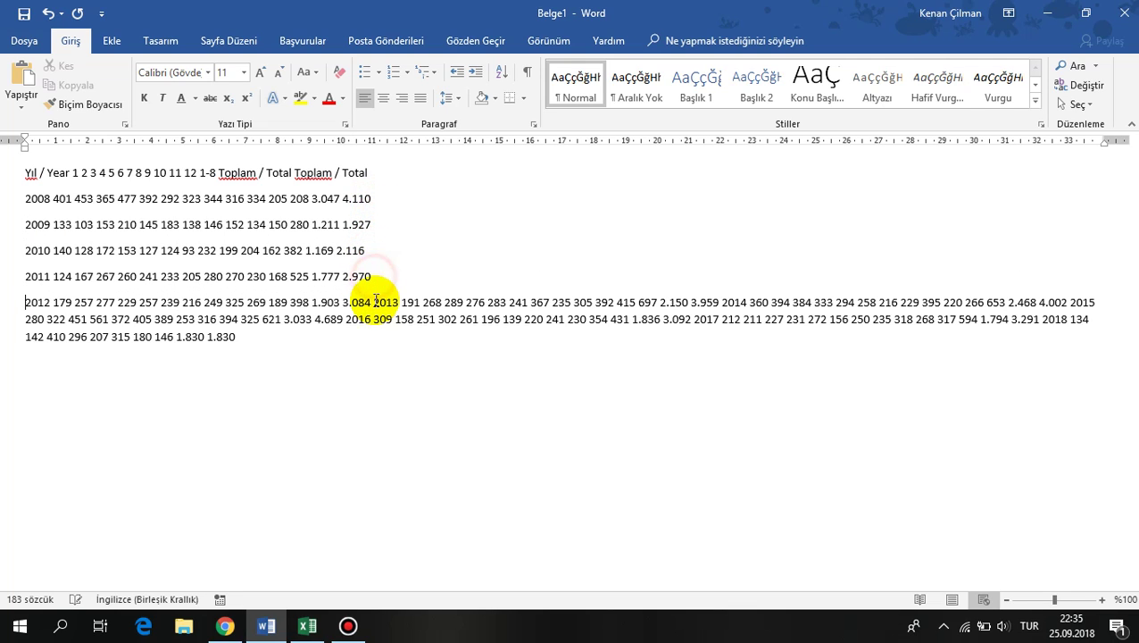
{"action": "left_click", "coordinate": [373, 302]}
{"action": "key", "text": "Return"}
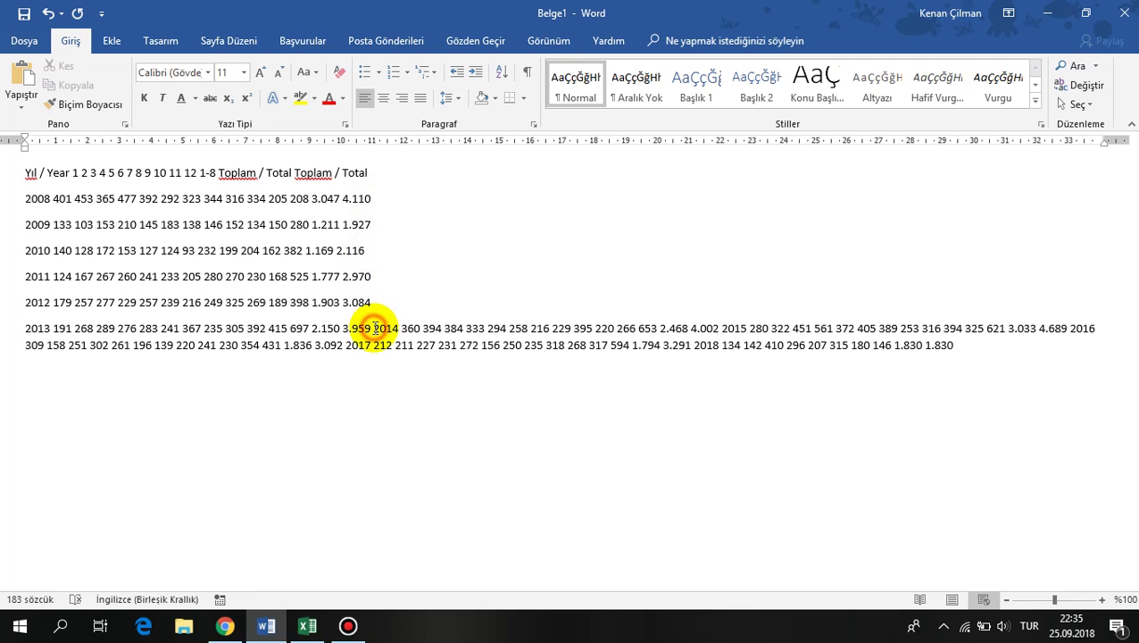
Step: Put the 2014 through 2018 figures each on their own line
{"action": "left_click", "coordinate": [374, 329]}
{"action": "key", "text": "Return"}
{"action": "left_click", "coordinate": [373, 354]}
{"action": "key", "text": "Return"}
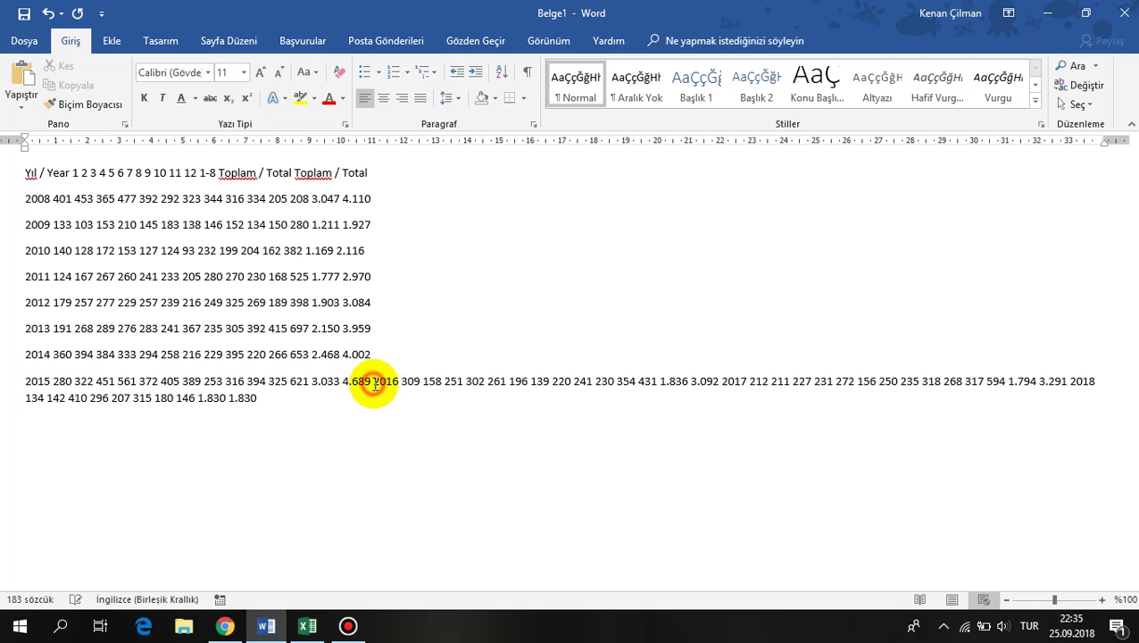
{"action": "left_click", "coordinate": [373, 382]}
{"action": "key", "text": "Return"}
{"action": "left_click", "coordinate": [374, 407]}
{"action": "key", "text": "Return"}
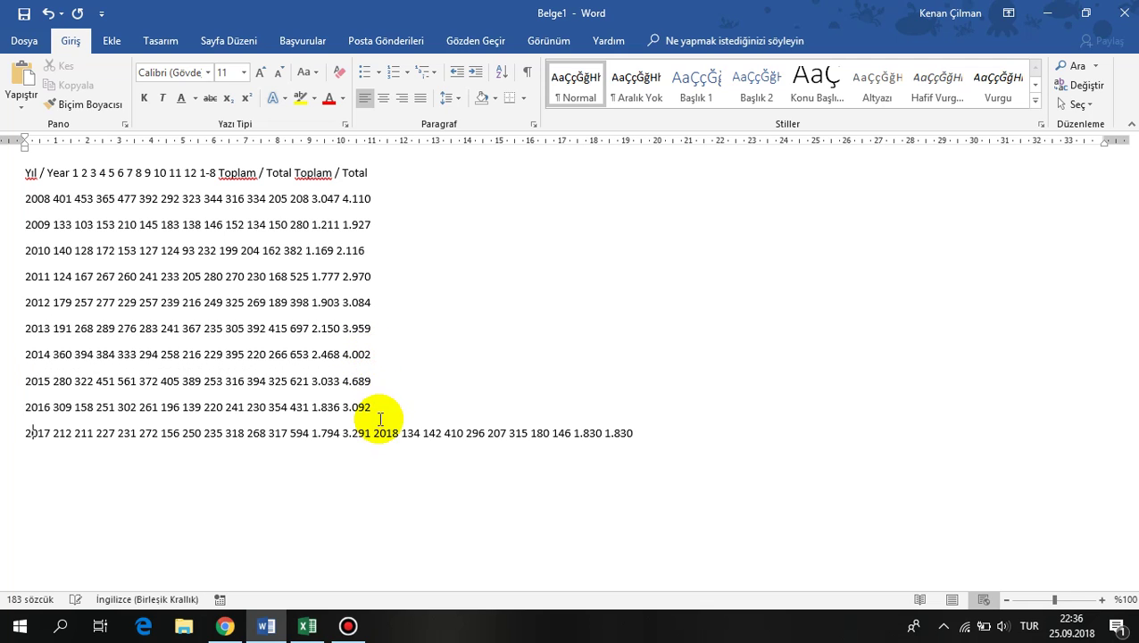
{"action": "left_click", "coordinate": [374, 433]}
{"action": "key", "text": "Return"}
Step: Delete the Yıl / Year header line, select all remaining rows, and return to Excel
{"action": "key", "text": "ctrl+a"}
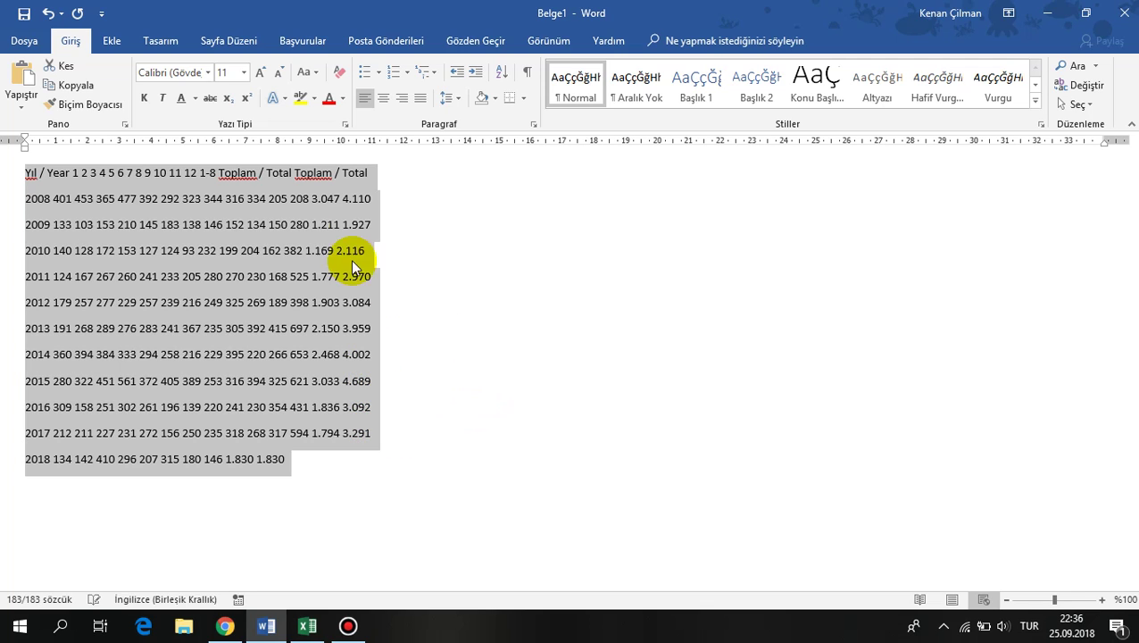
{"action": "left_click", "coordinate": [6, 174]}
{"action": "key", "text": "Delete"}
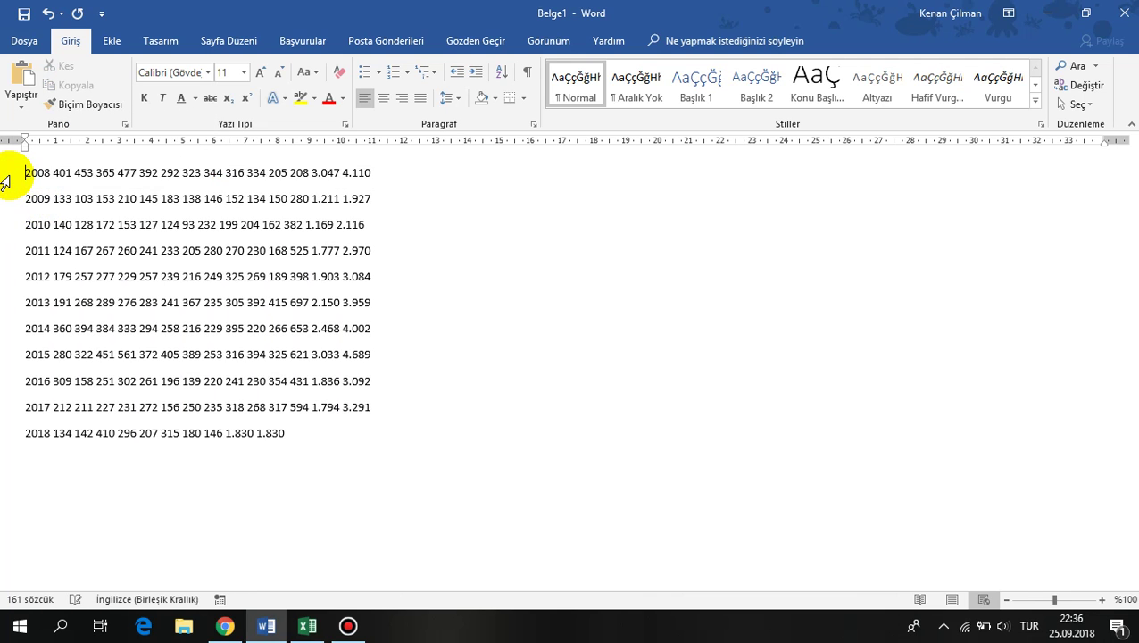
{"action": "key", "text": "ctrl+a"}
{"action": "key", "text": "ctrl+c"}
{"action": "key", "text": "alt+Tab"}
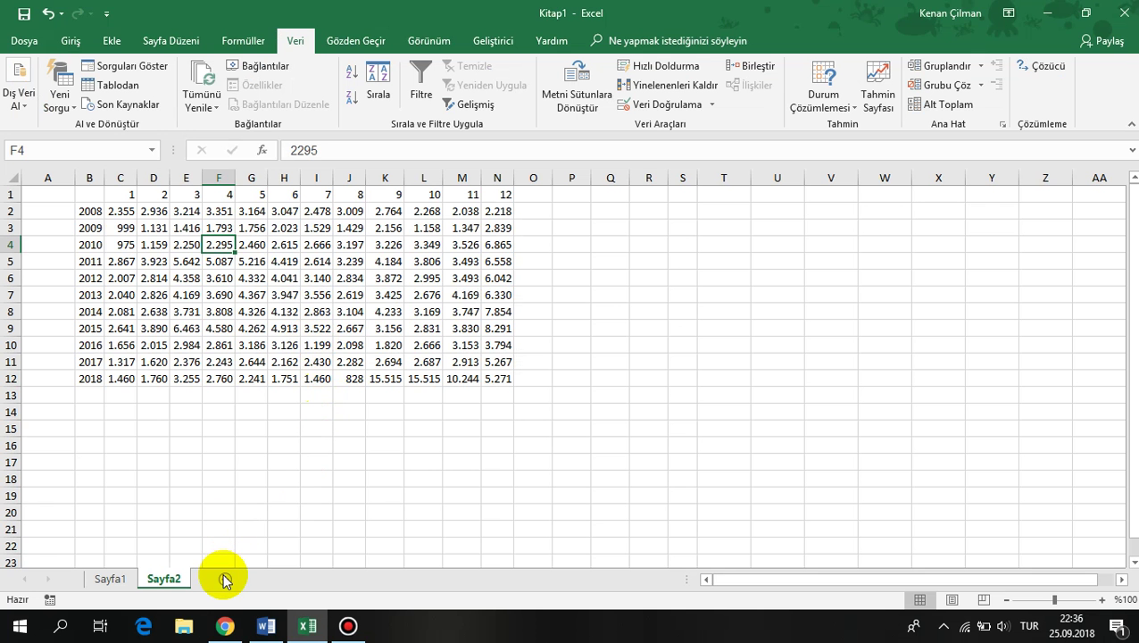
Step: Paste the year rows into B2 of new sheet Sayfa3 and split them into space-delimited columns
{"action": "left_click", "coordinate": [224, 579]}
{"action": "left_click", "coordinate": [112, 214]}
{"action": "key", "text": "ctrl+v"}
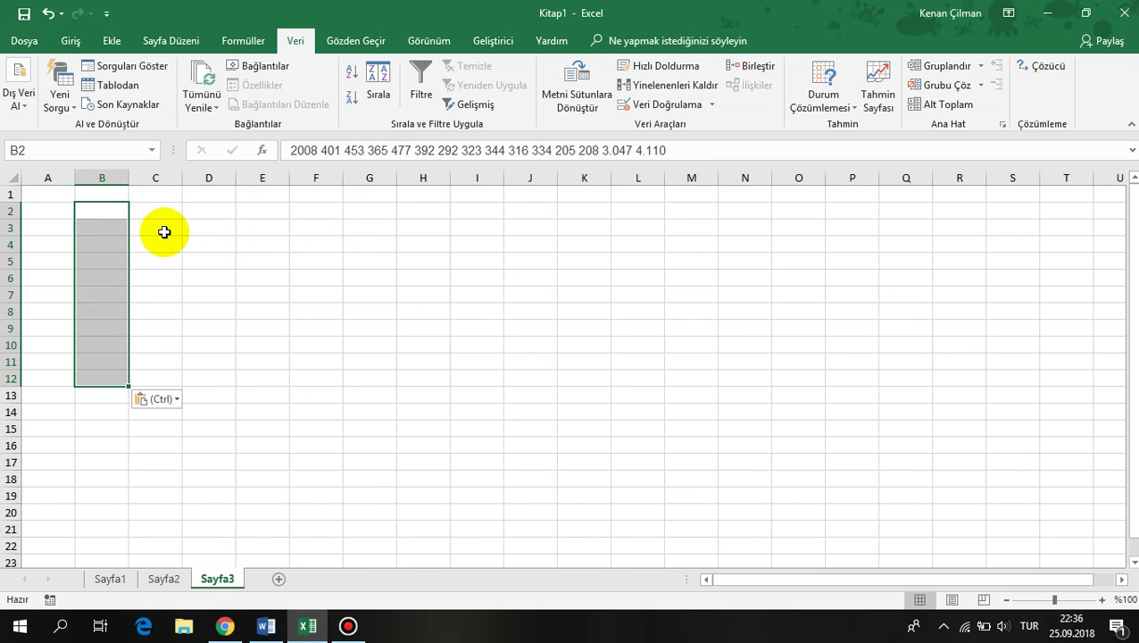
{"action": "left_click", "coordinate": [591, 97]}
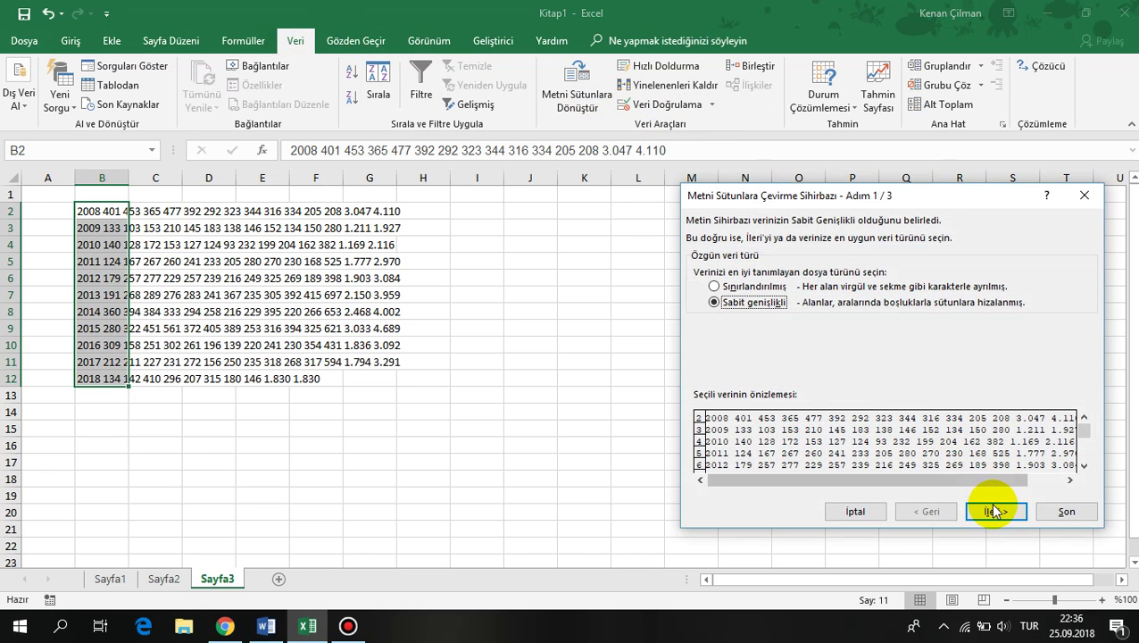
{"action": "left_click", "coordinate": [993, 511]}
{"action": "left_click", "coordinate": [916, 514]}
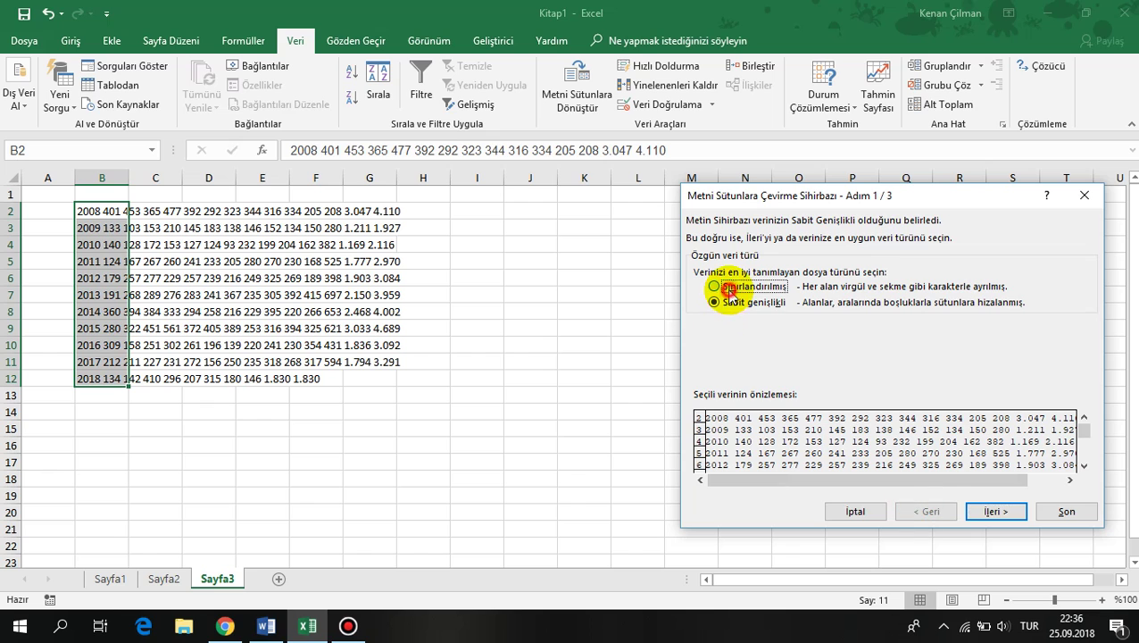
{"action": "left_click", "coordinate": [728, 288]}
{"action": "left_click", "coordinate": [997, 512]}
{"action": "left_click", "coordinate": [1041, 511]}
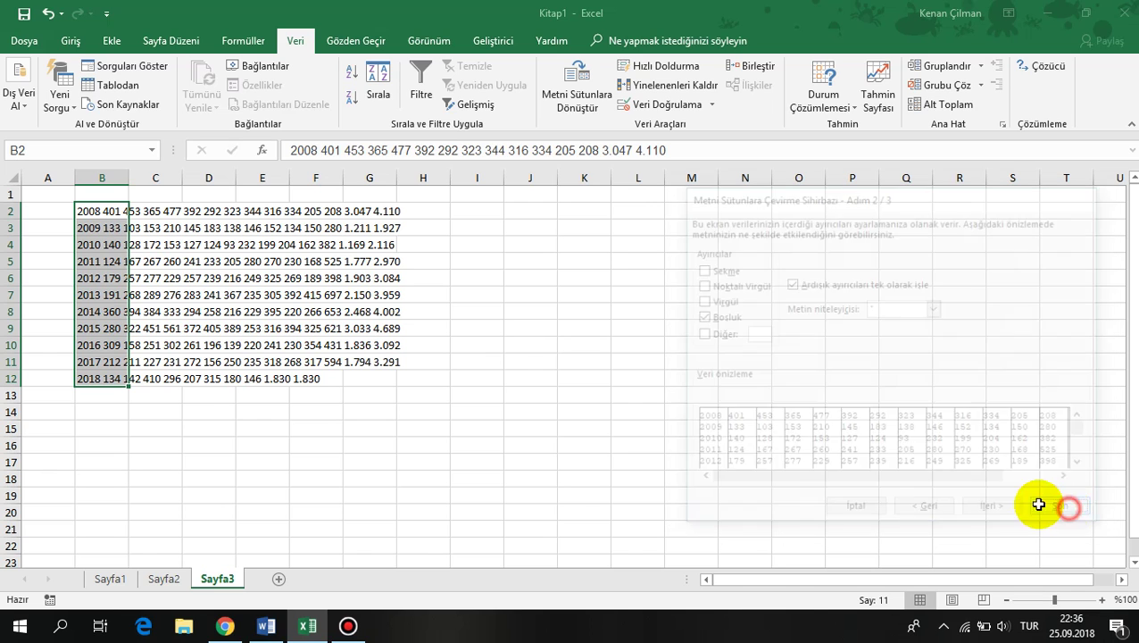
Step: Head columns C to N with month numbers 1 through 12
{"action": "left_click", "coordinate": [155, 196]}
{"action": "type", "text": "1"}
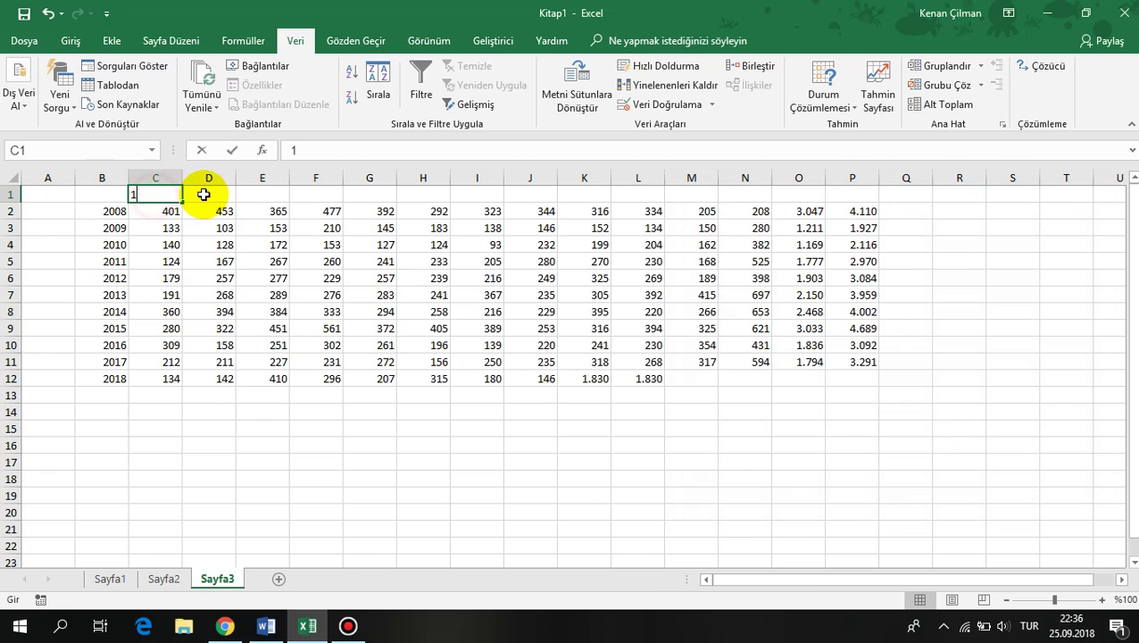
{"action": "key", "text": "Tab"}
{"action": "type", "text": "2"}
{"action": "mouse_move", "coordinate": [153, 193]}
{"action": "left_mouse_down"}
{"action": "mouse_move", "coordinate": [688, 195]}
{"action": "mouse_move", "coordinate": [908, 177]}
{"action": "left_mouse_up"}
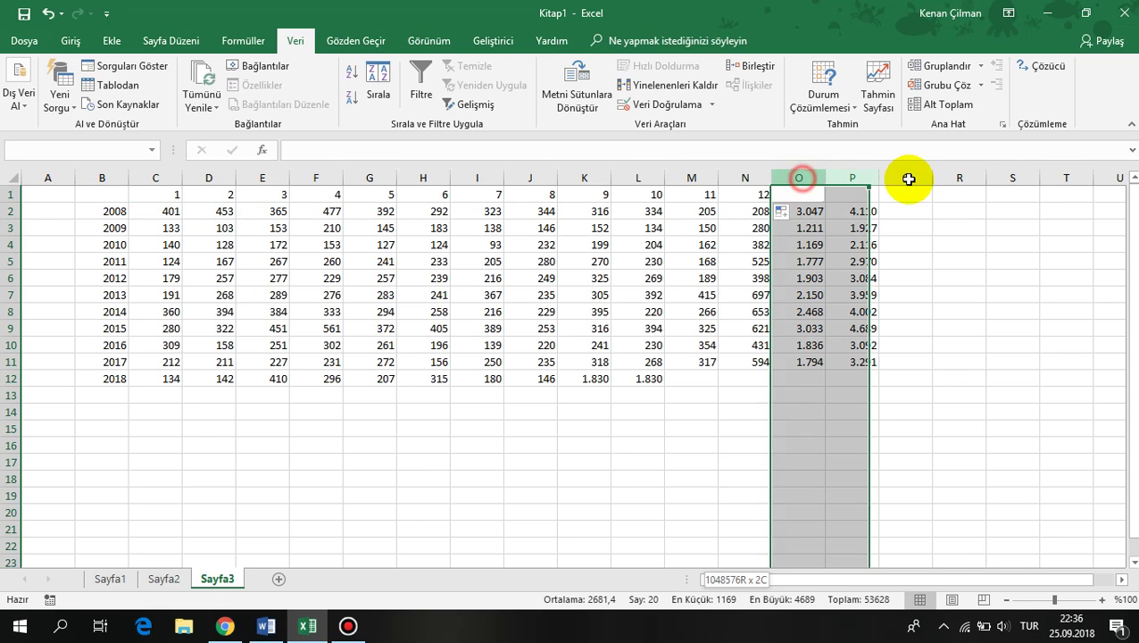
Step: Clear total columns O–P and the leftover 2018 totals like 1830 in row 12
{"action": "key", "text": "Delete"}
{"action": "left_click", "coordinate": [639, 379]}
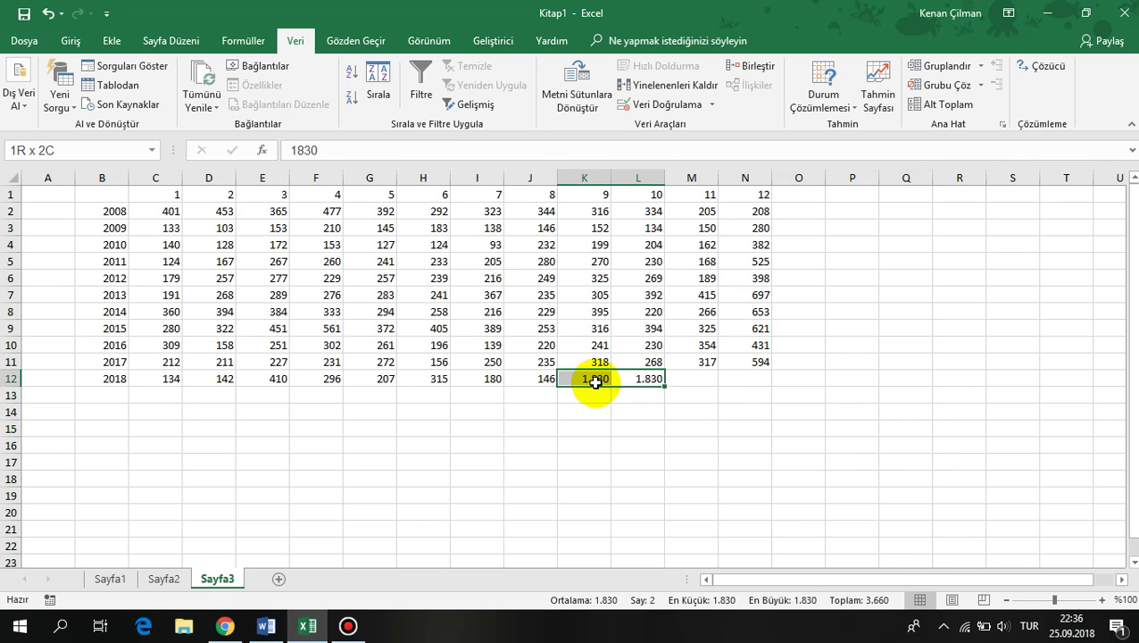
{"action": "key", "text": "Delete"}
{"action": "left_click", "coordinate": [596, 427]}
{"action": "left_click", "coordinate": [205, 312]}
{"action": "left_click", "coordinate": [584, 376]}
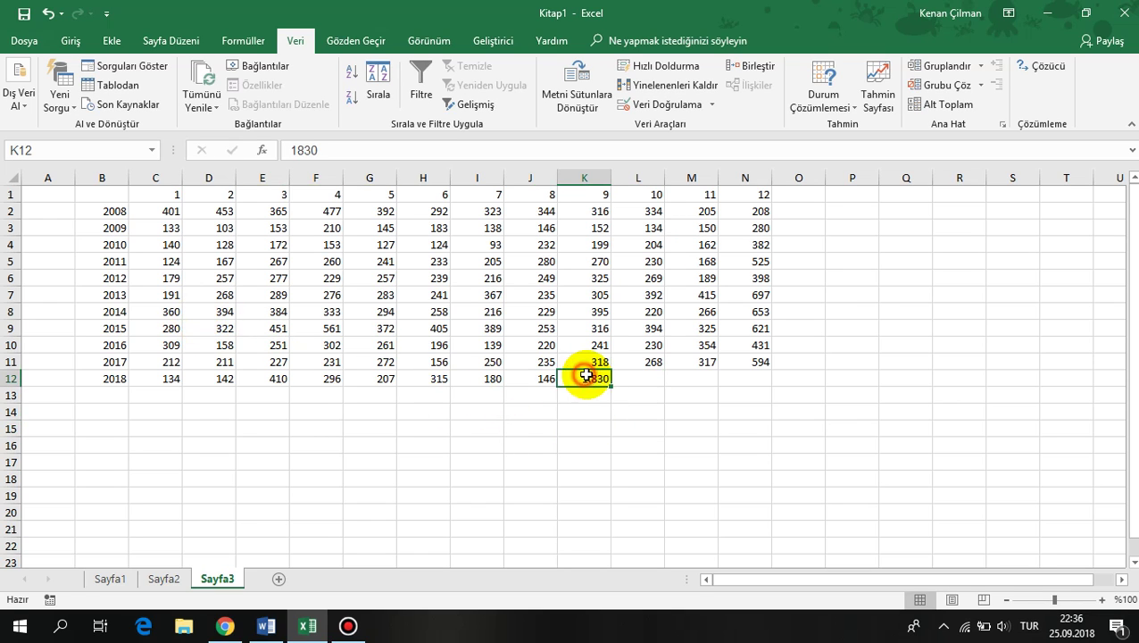
{"action": "key", "text": "Delete"}
{"action": "left_click", "coordinate": [305, 310]}
{"action": "left_click", "coordinate": [134, 295]}
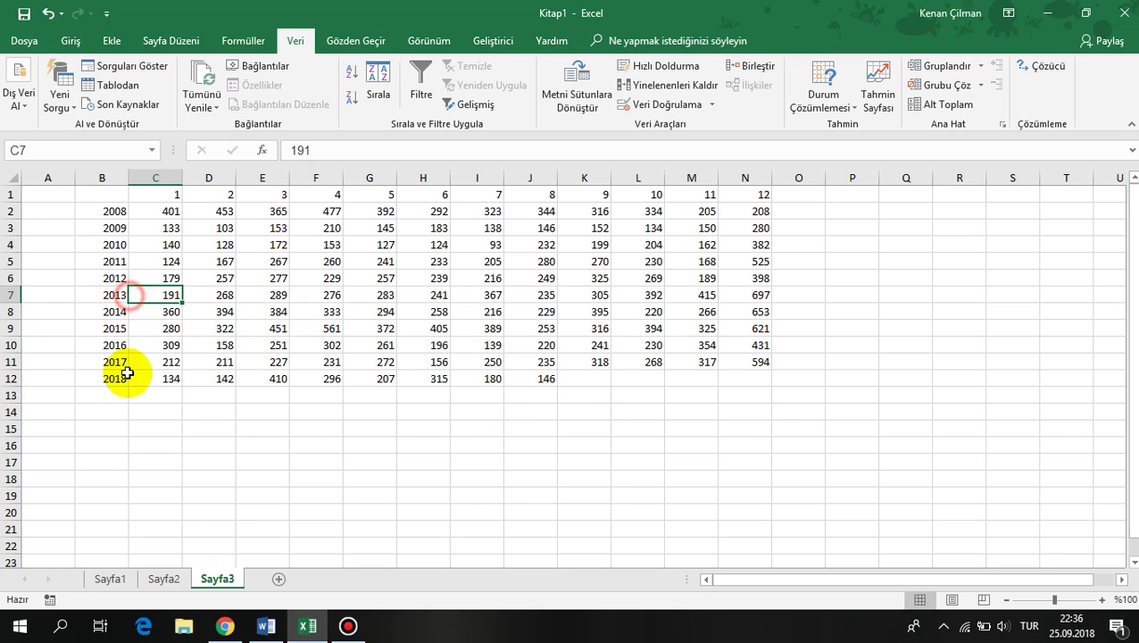
{"action": "left_click", "coordinate": [223, 630]}
Step: Copy the 2008 month-1 value 401 from the PDF report into cell E14
{"action": "left_click_drag", "start_coordinate": [35, 256], "coordinate": [745, 429]}
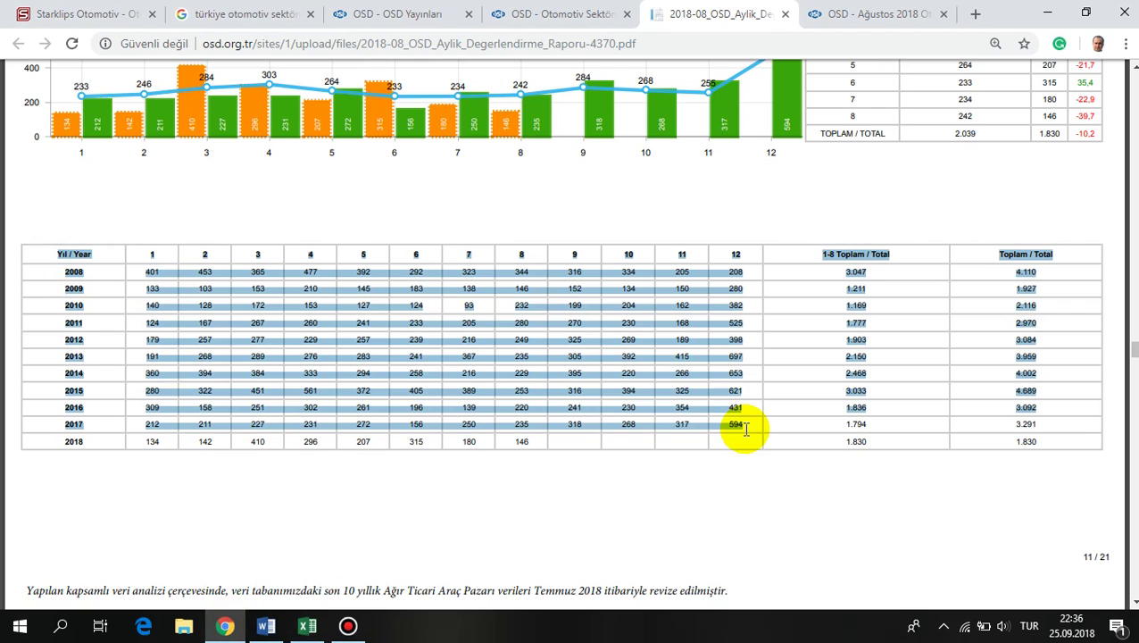
{"action": "left_click", "coordinate": [150, 273]}
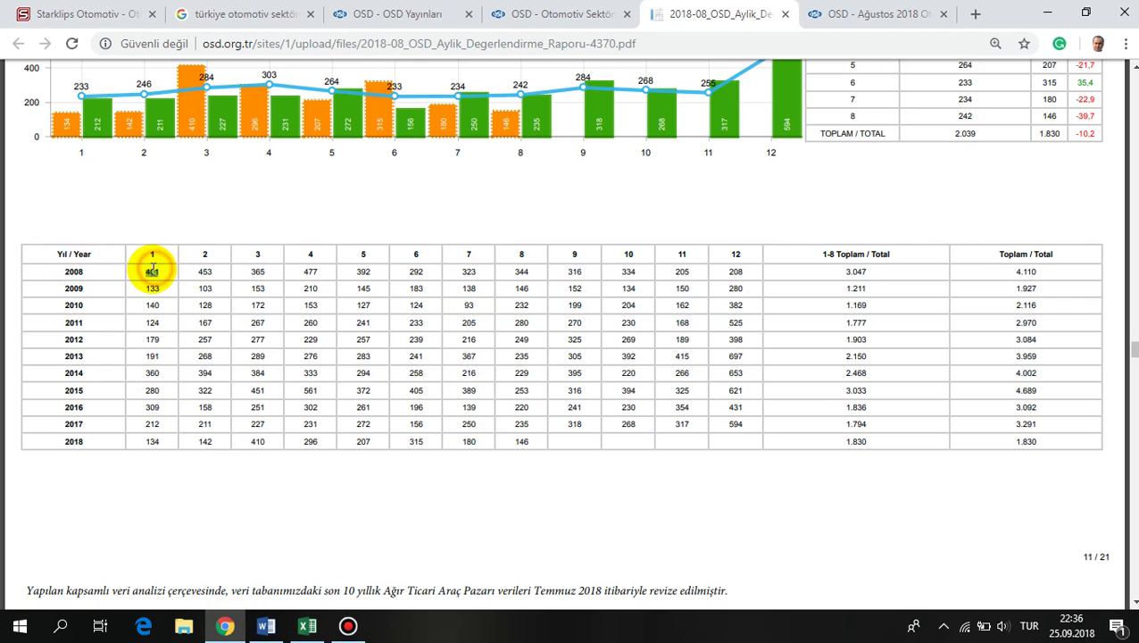
{"action": "right_click", "coordinate": [153, 273]}
{"action": "left_click", "coordinate": [140, 279]}
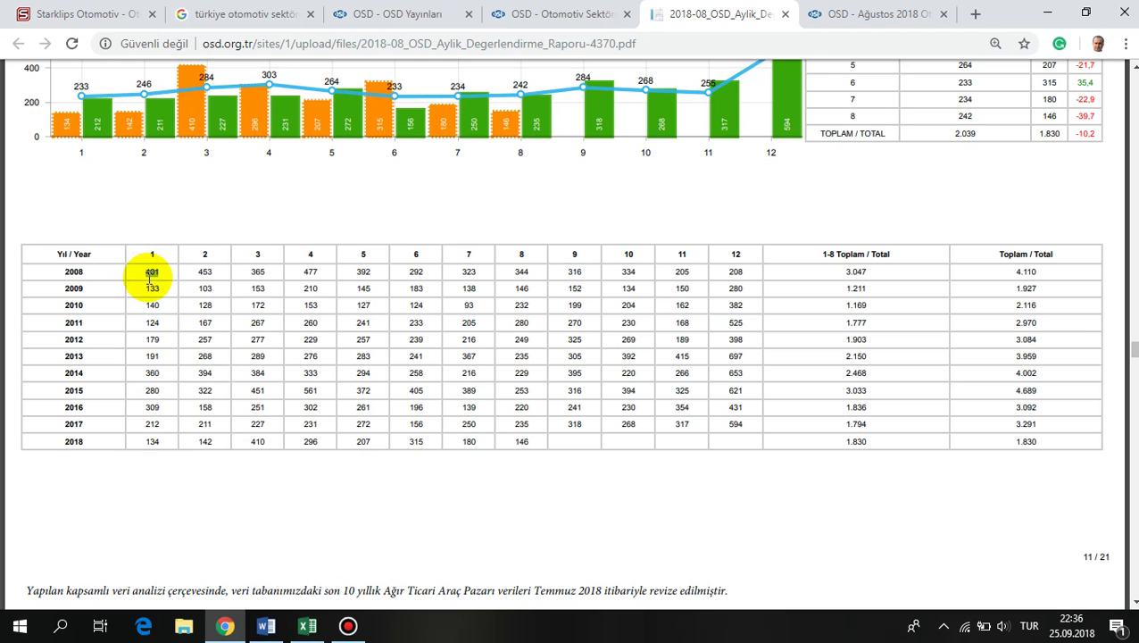
{"action": "key", "text": "alt+Tab"}
{"action": "left_click", "coordinate": [259, 411]}
{"action": "type", "text": "401"}
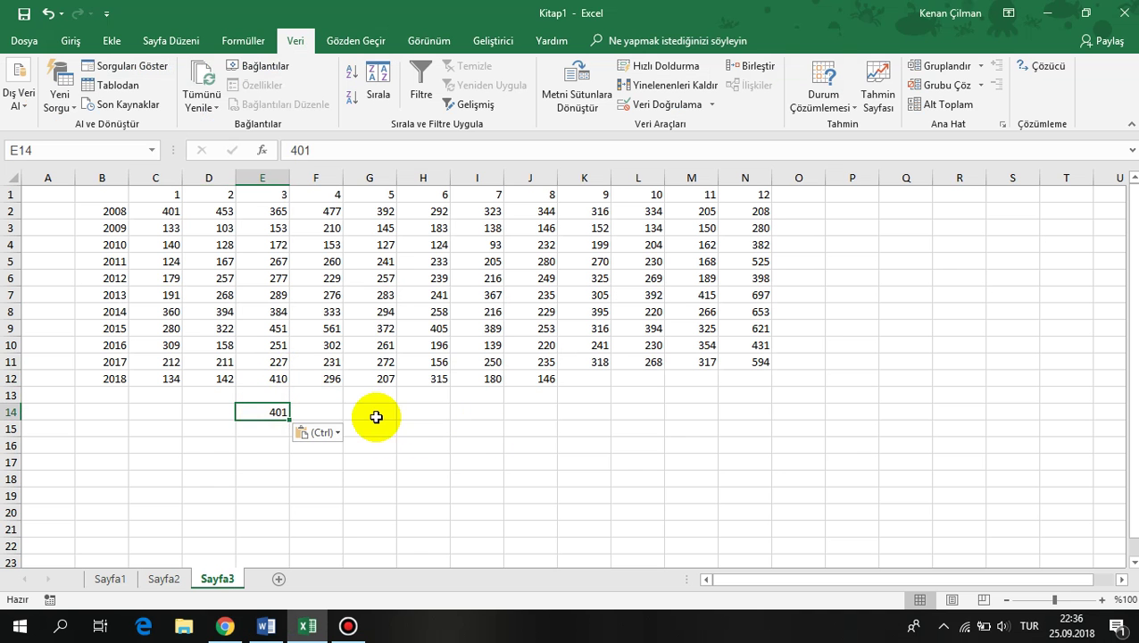
Step: Undo the 401 paste in E14 and review the C2:N12 monthly figures
{"action": "key", "text": "ctrl+z"}
{"action": "key", "text": "ctrl+z"}
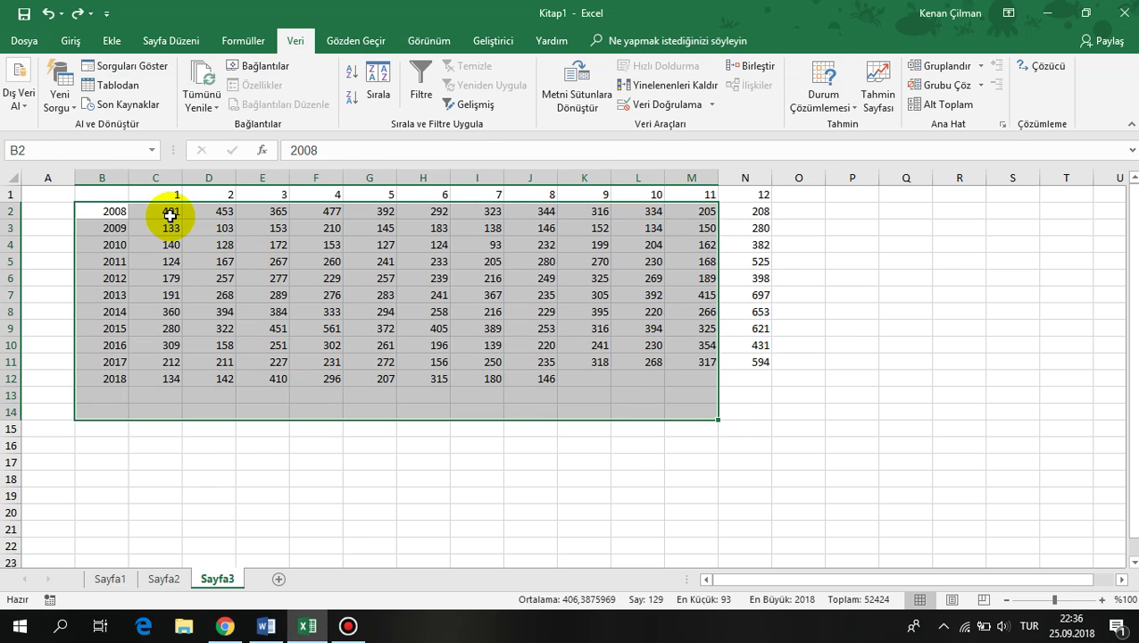
{"action": "left_click_drag", "start_coordinate": [169, 214], "coordinate": [737, 374]}
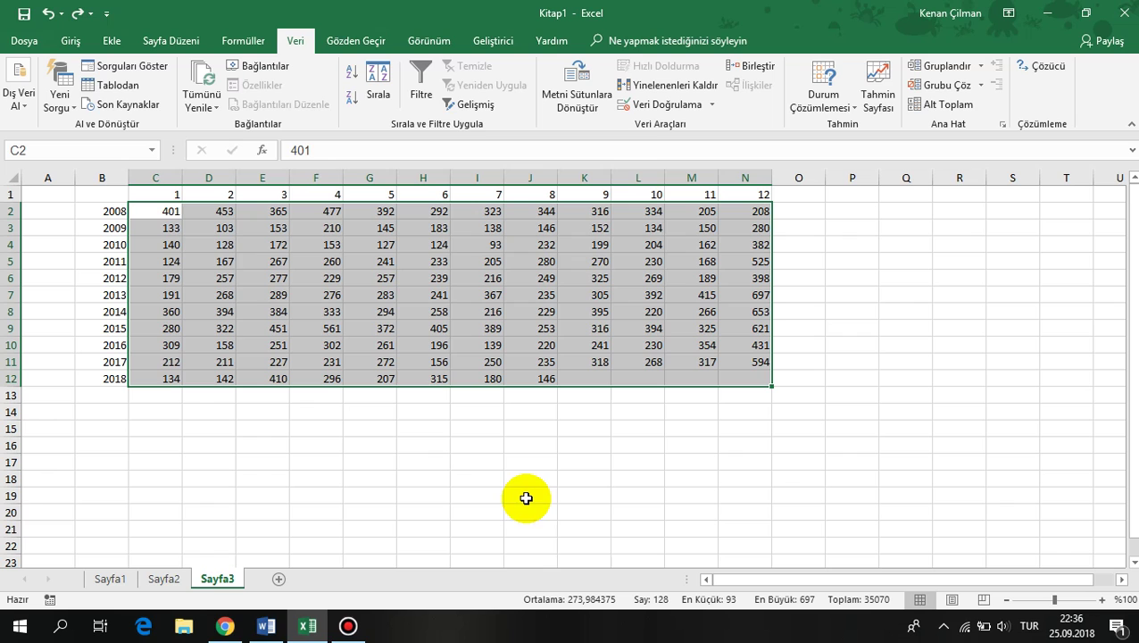
{"action": "left_click_drag", "start_coordinate": [174, 216], "coordinate": [707, 396]}
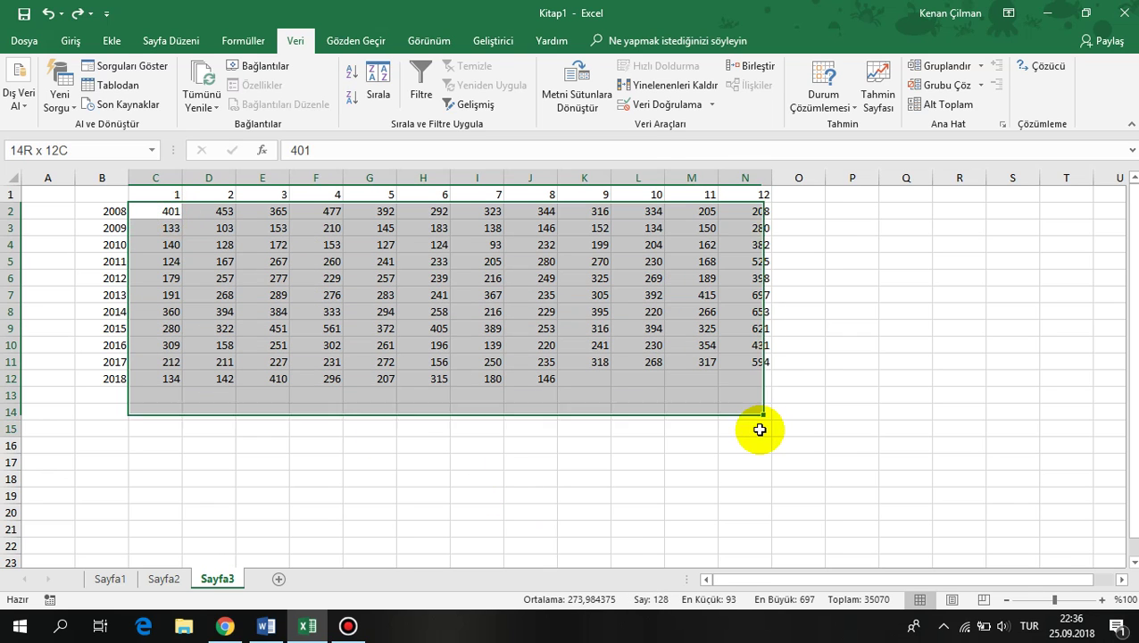
{"action": "left_click", "coordinate": [654, 393]}
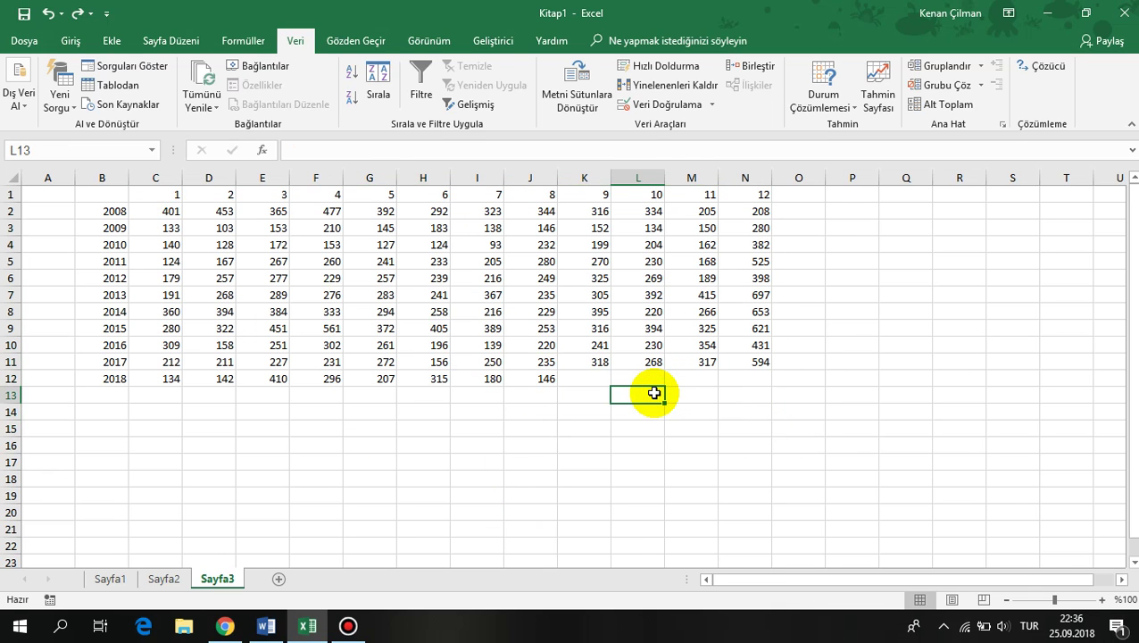